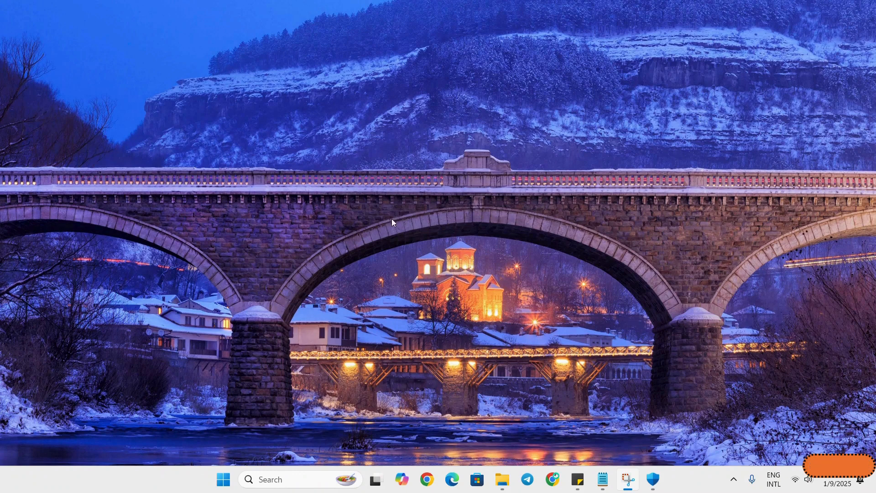
Search Windows for cmd and open Command Prompt as administrator, approving the elevation request
left_click(287, 478)
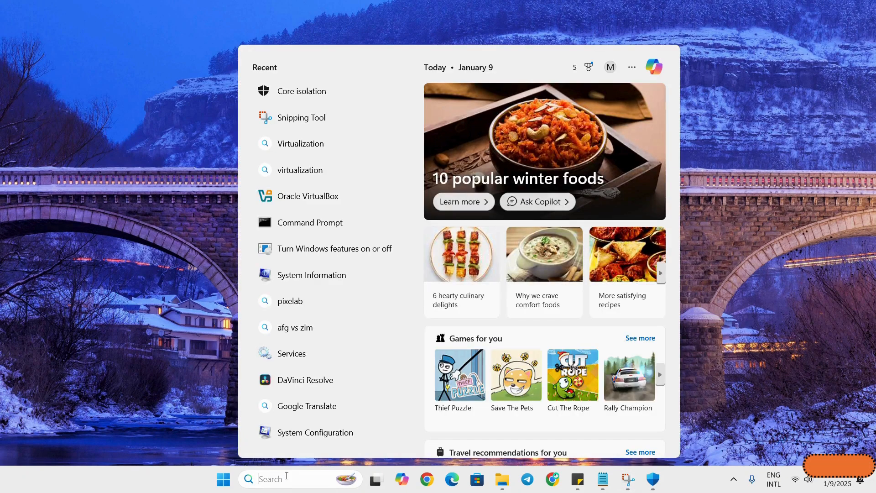
type("cmd")
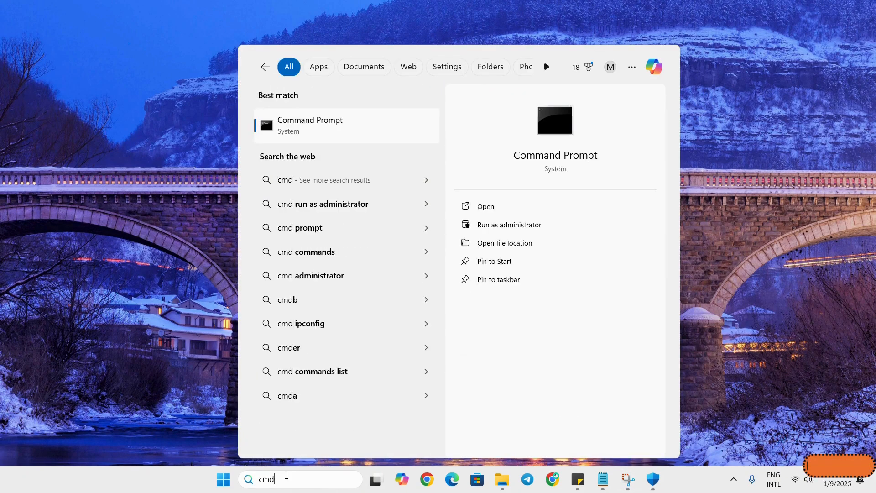
left_click(502, 229)
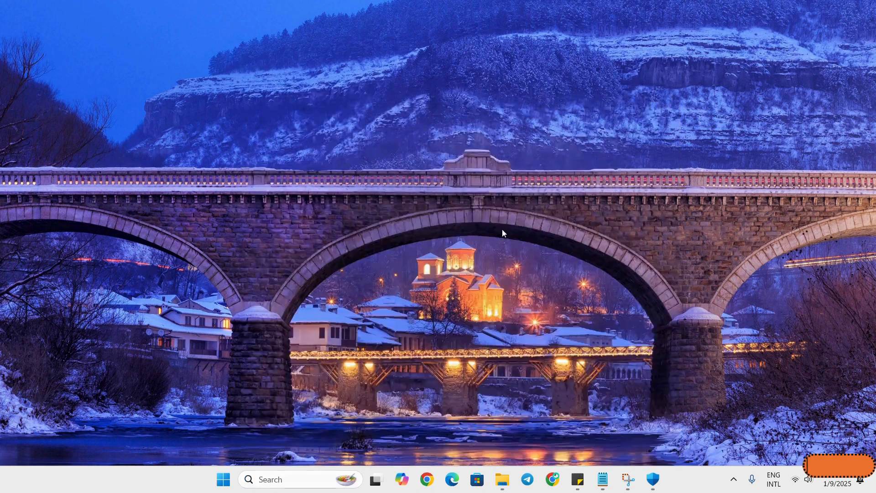
left_click(388, 333)
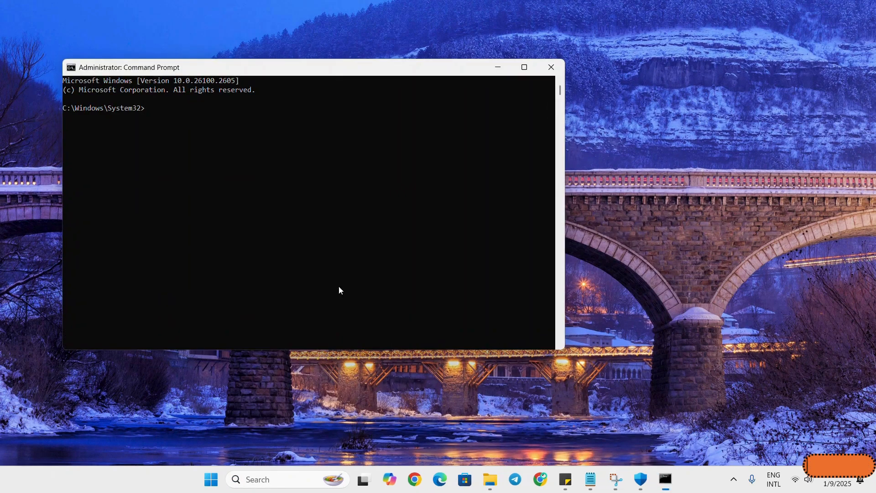
Copy bcdedit /set hypervisorlaunchtype off from the Notepad notes, run it in the elevated Command Prompt and close the prompt
left_click(589, 477)
left_click_drag(296, 139, 105, 146)
key("super+c")
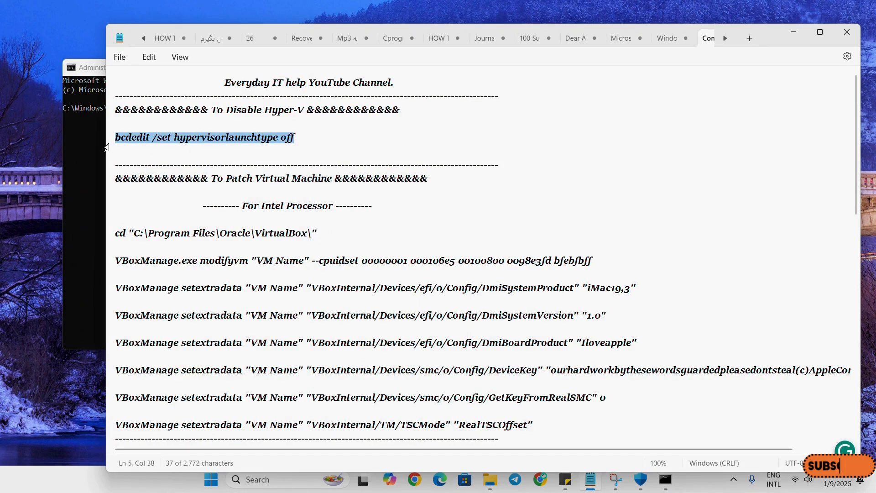
left_click(793, 32)
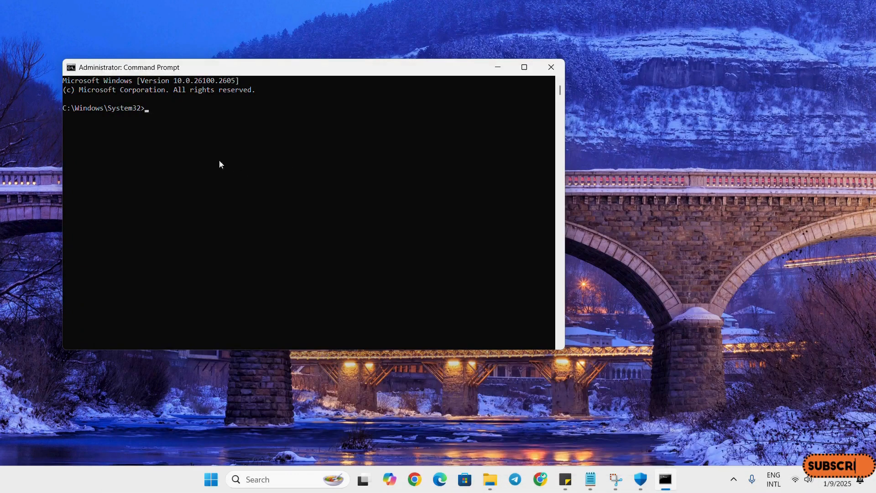
right_click(172, 112)
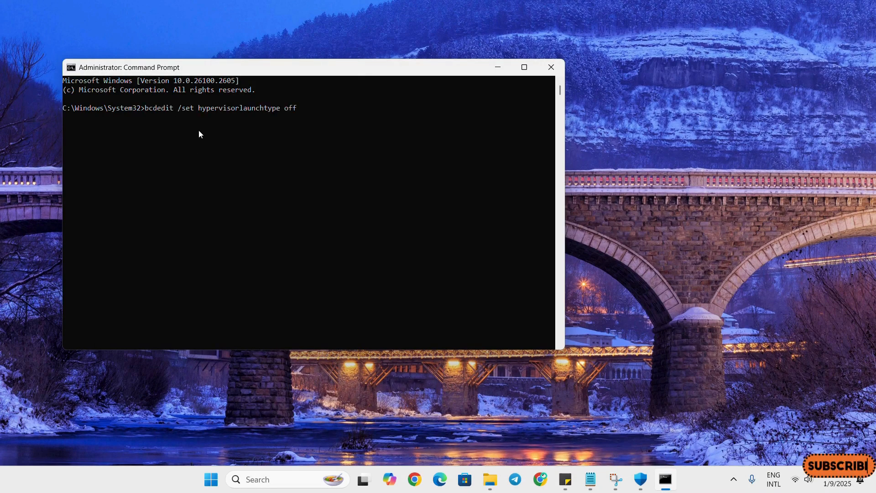
key("Return")
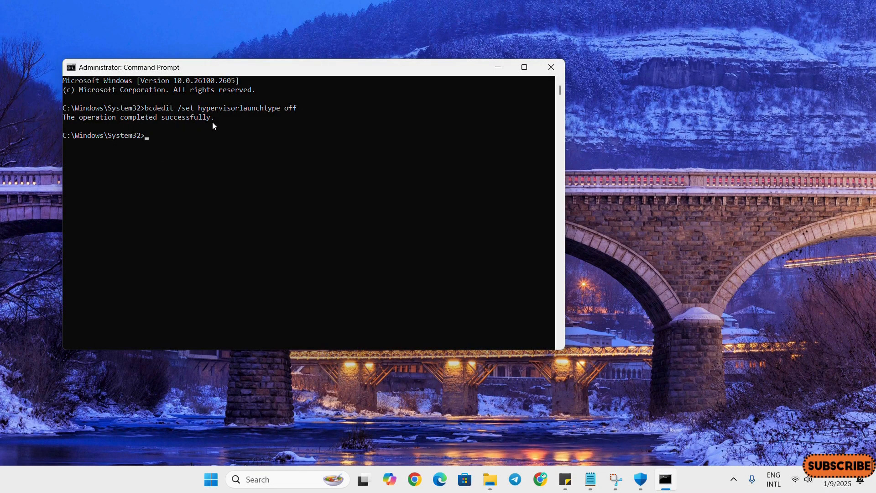
left_click(551, 67)
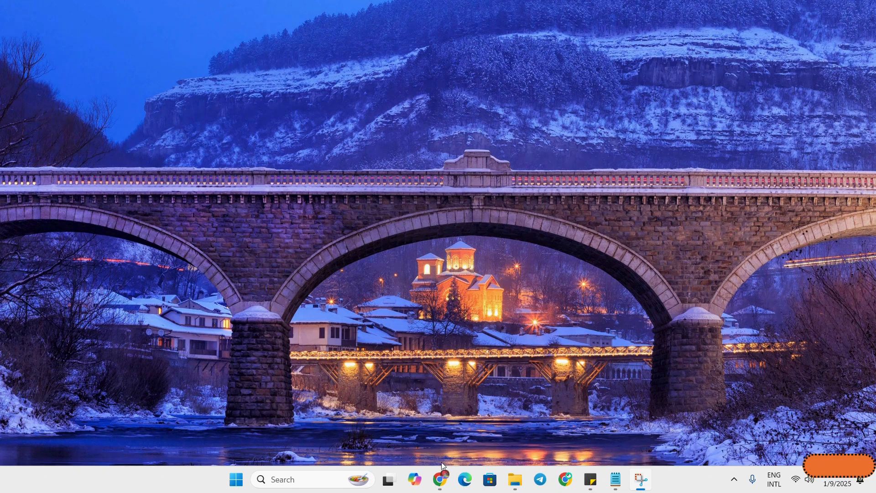
Switch to Chrome, search Google for "mac os download iso" and open the Internet Archive macOS ISO result
left_click(441, 478)
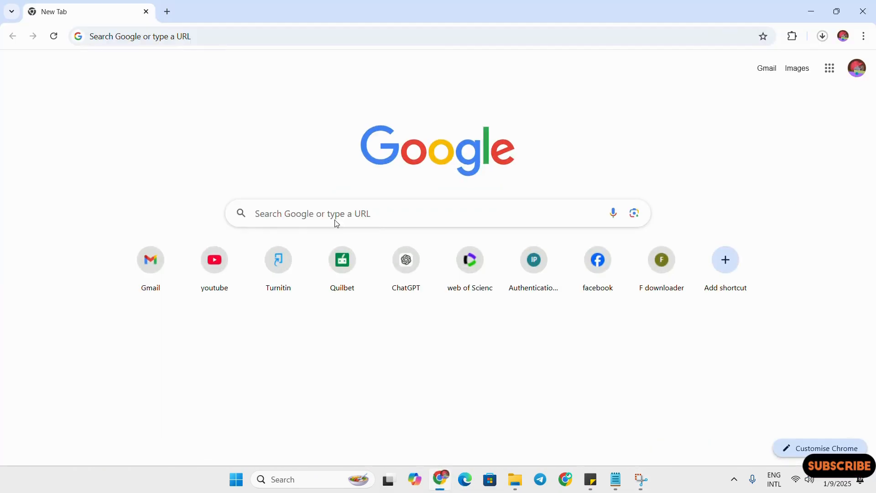
left_click(197, 35)
type("ma")
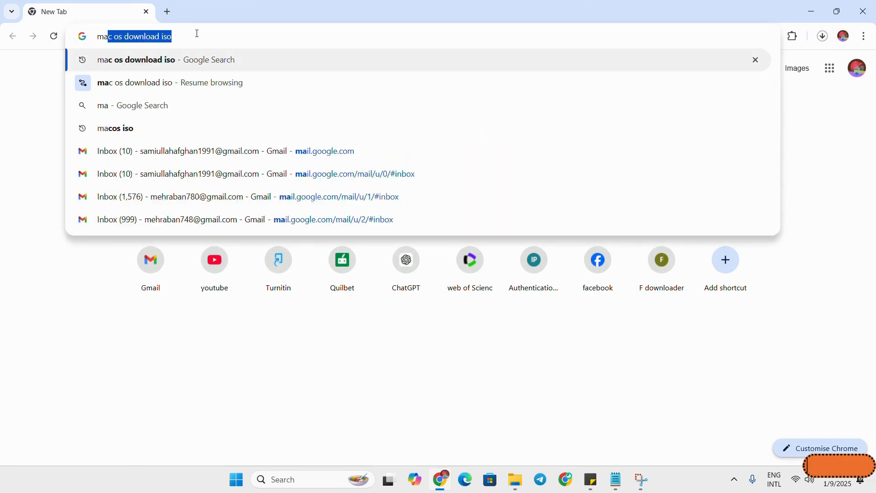
key("Return")
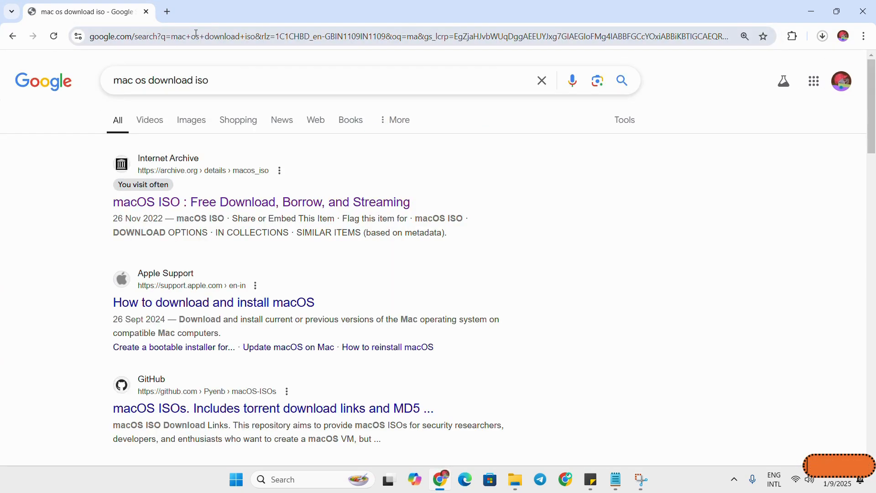
left_click(238, 207)
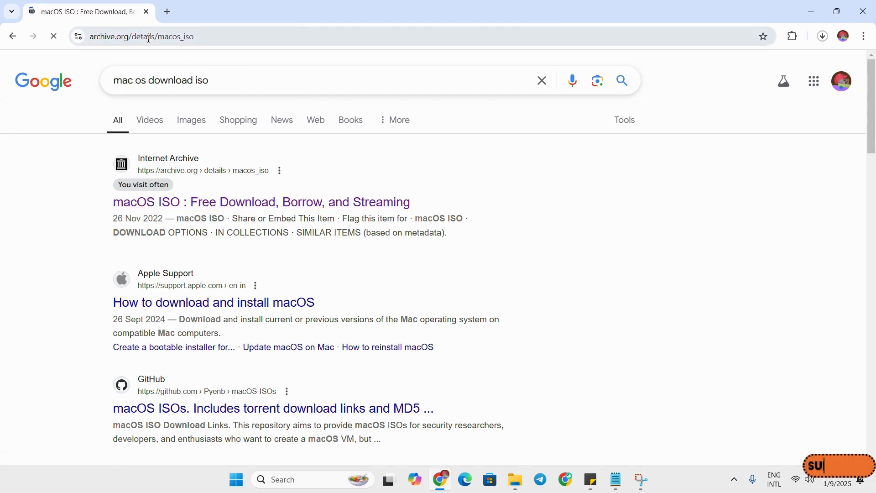
Start downloading BigSur_11.7.1.iso from the archive item's ISO image files, and cancel that download
scroll(731, 256, "down", 3)
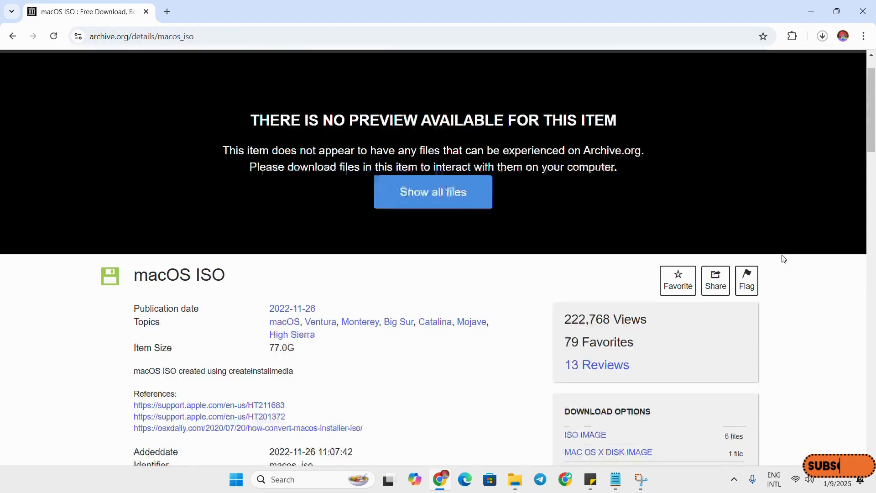
scroll(803, 261, "down", 1)
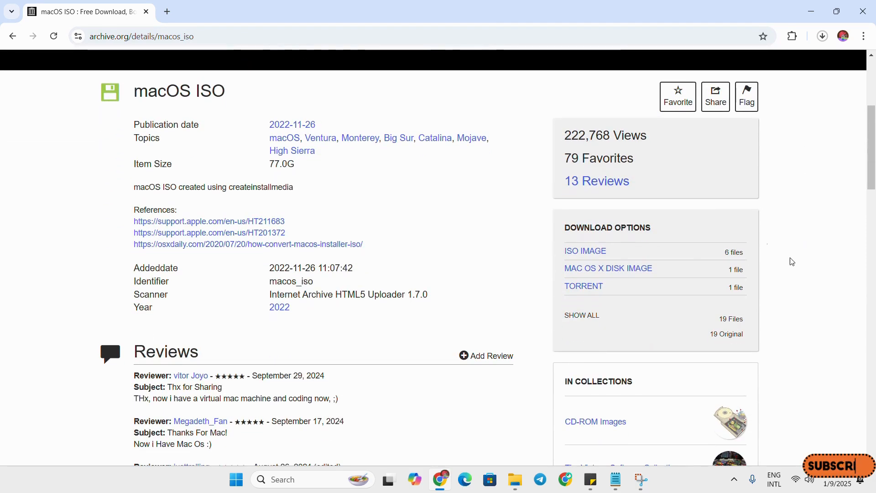
left_click(616, 251)
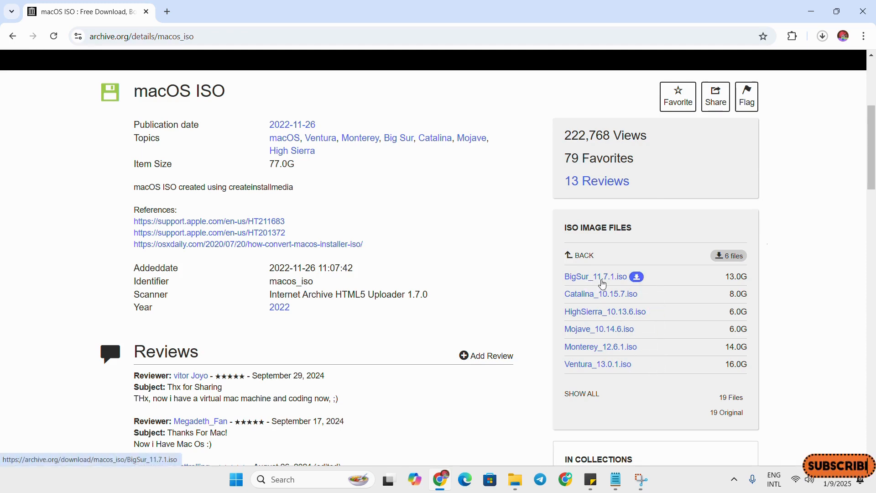
left_click(632, 278)
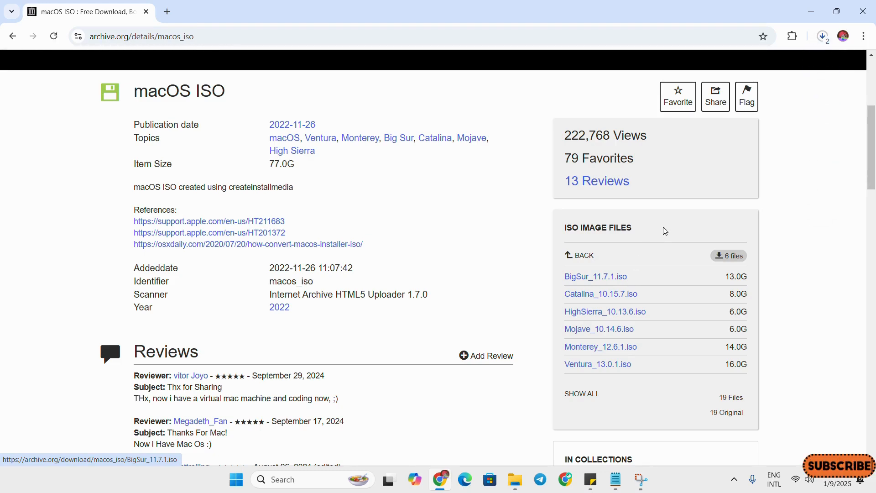
left_click(822, 38)
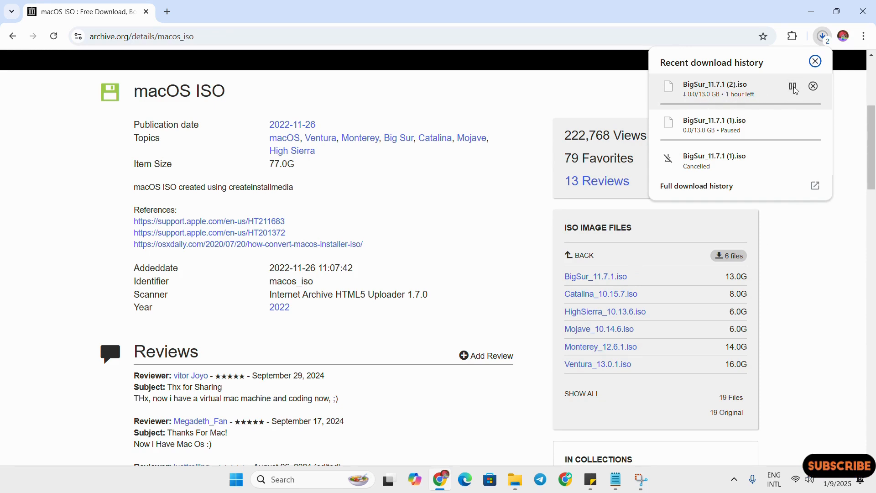
left_click(813, 86)
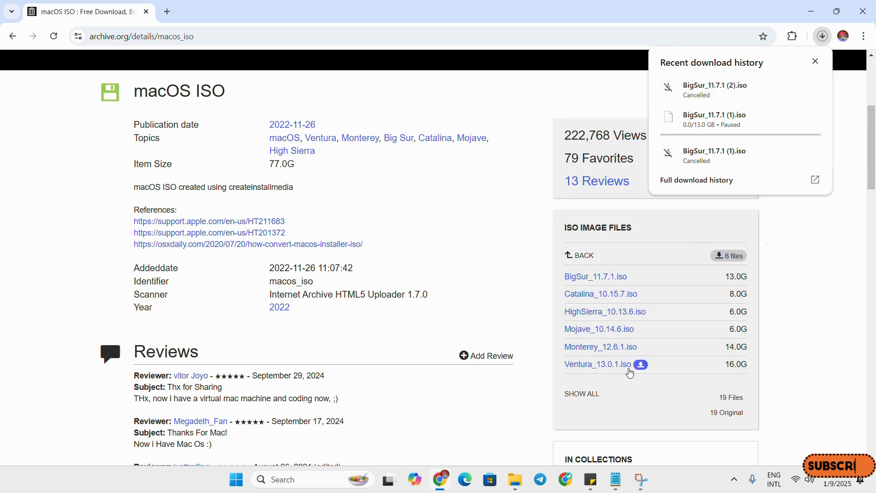
Switch to File Explorer and locate the existing BigSur_11.7.1.iso in the macOS folder under Downloads
left_click(516, 479)
left_click(191, 155)
left_click(188, 114)
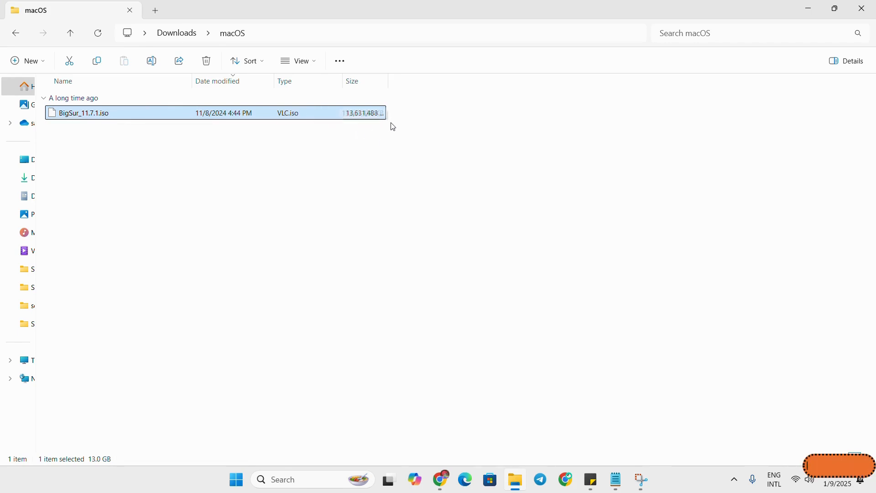
left_click(359, 284)
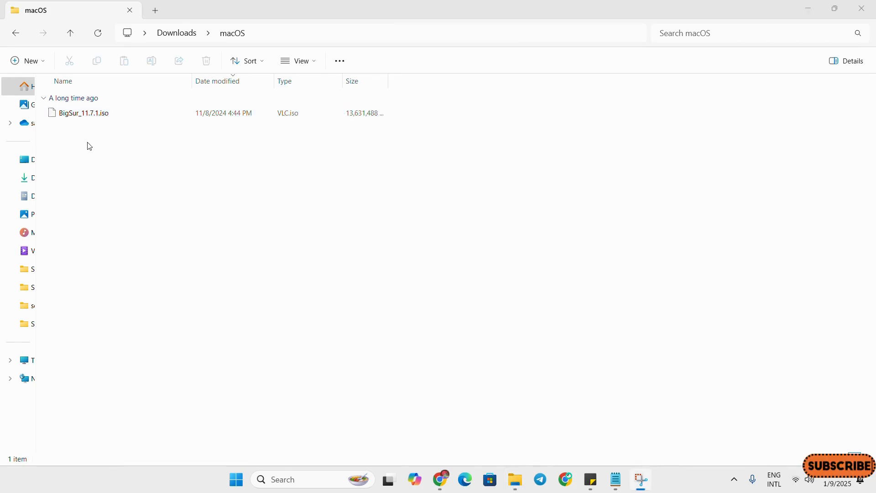
left_click(132, 119)
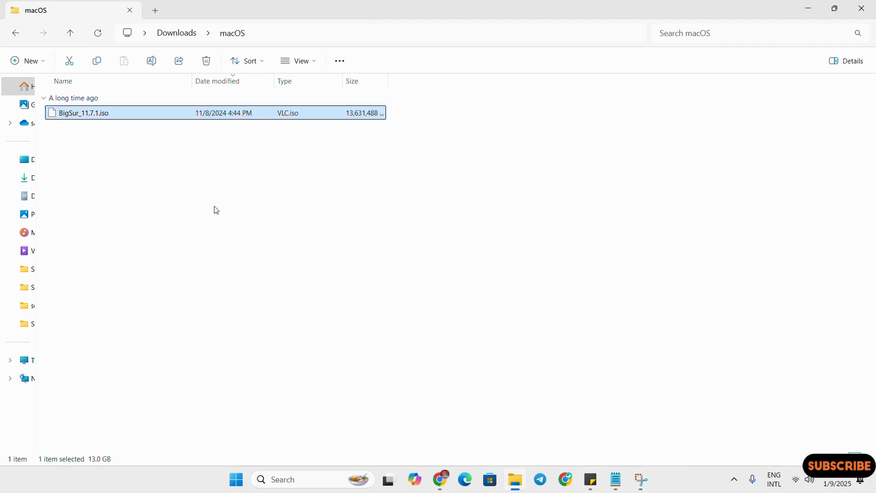
Launch Oracle VirtualBox and minimize the File Explorer and browser windows behind its manager
left_click(301, 476)
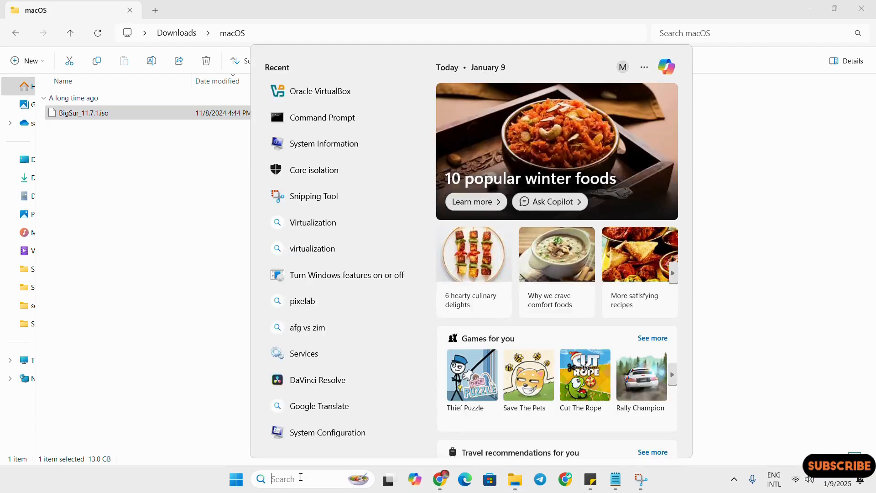
type("vir")
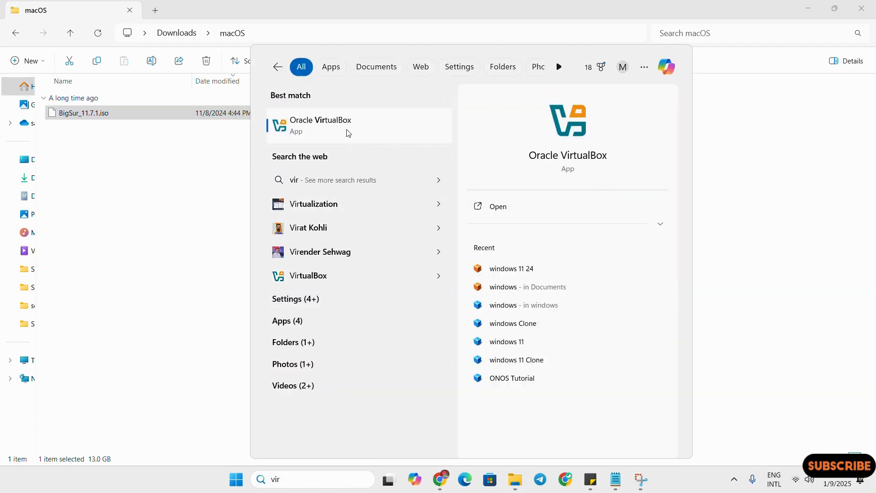
left_click(306, 133)
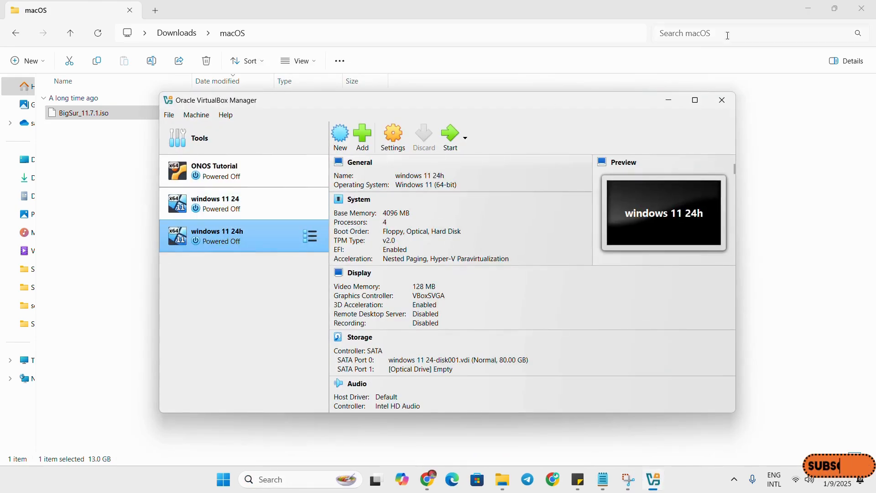
left_click(806, 9)
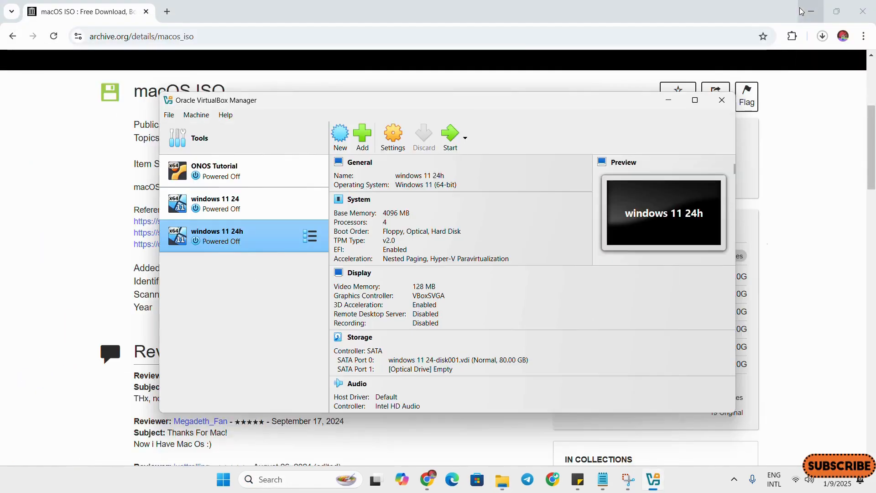
left_click(806, 10)
left_click_drag(527, 106, 513, 96)
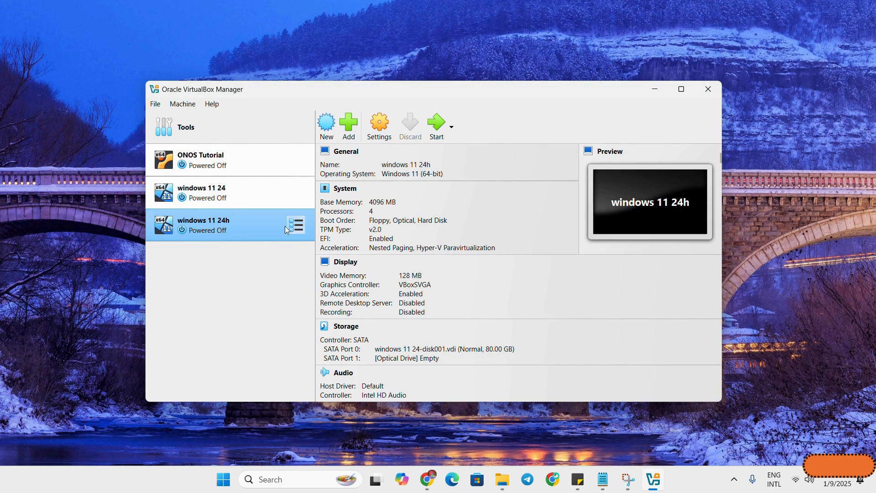
Start a new virtual machine named Macos and select BigSur_11.7.1.iso from Downloads\macOS as its ISO image
left_click(326, 125)
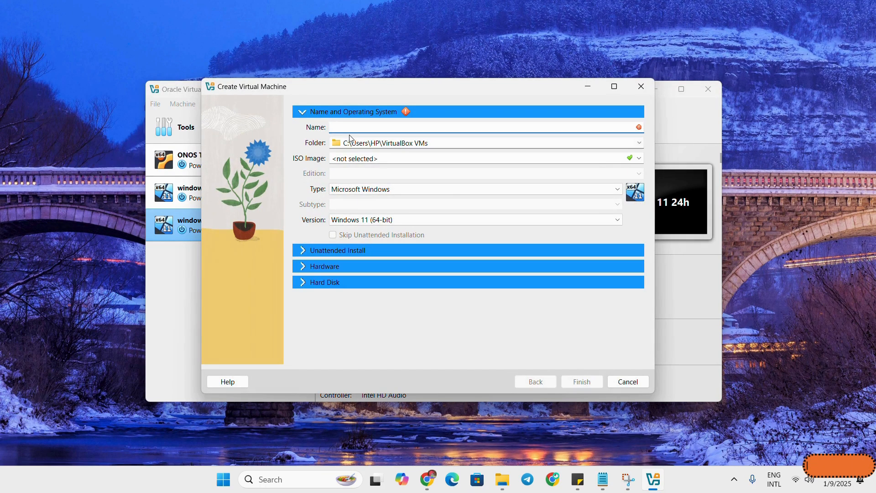
type("Macos")
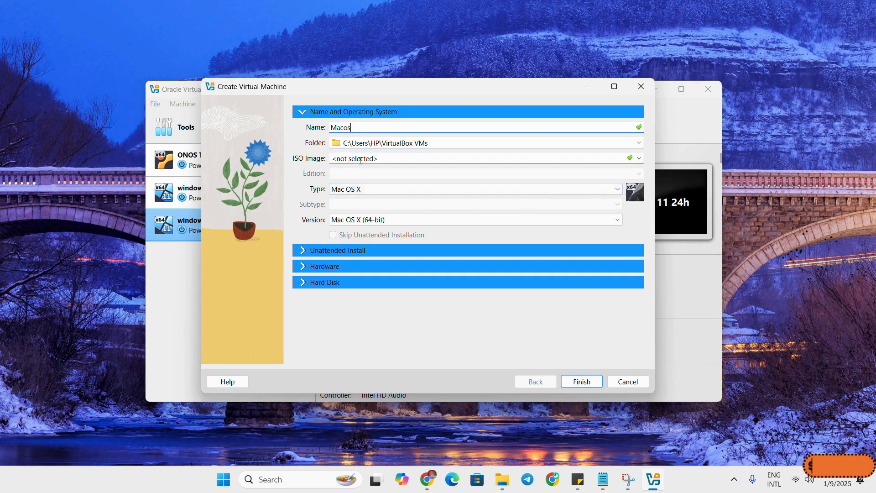
left_click(639, 159)
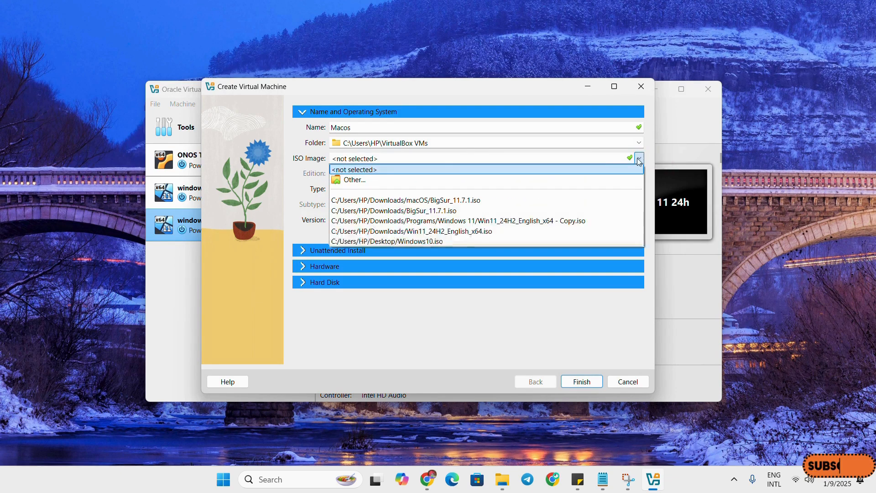
left_click(365, 180)
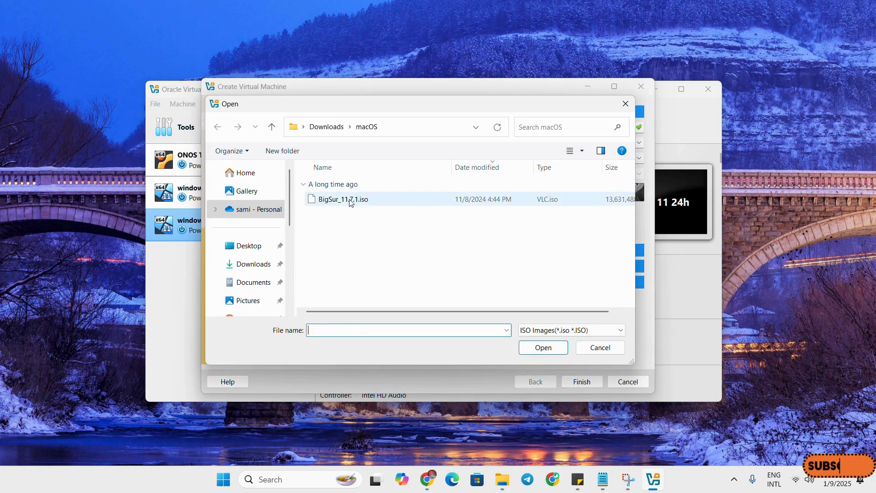
left_click(350, 202)
left_click(544, 348)
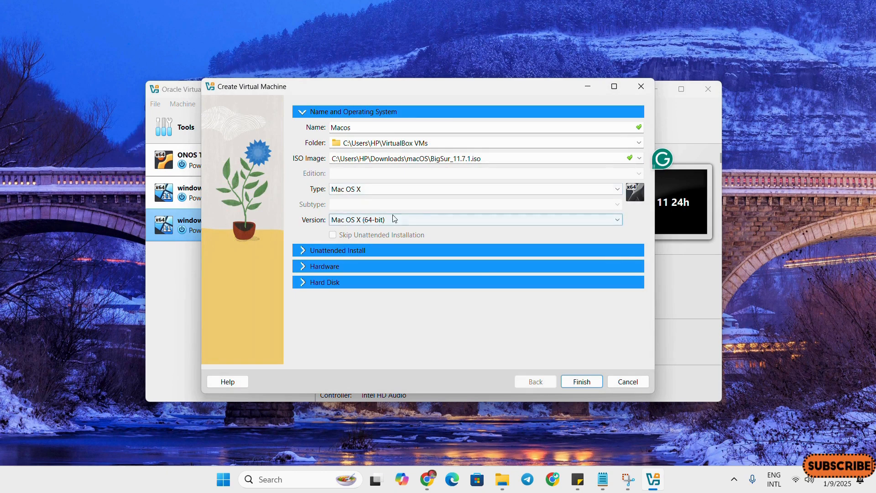
Open the new machine's hardware options and check the host computer's CPU and memory performance in Task Manager
left_click(305, 267)
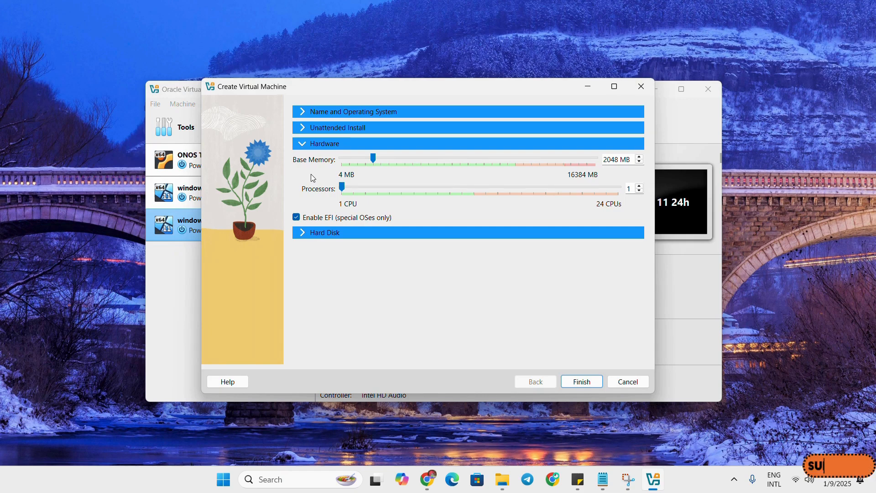
right_click(226, 481)
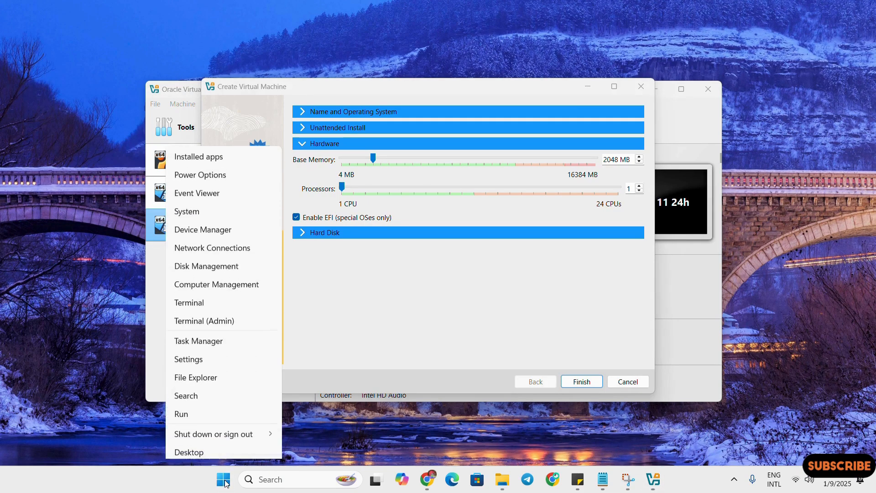
left_click(214, 340)
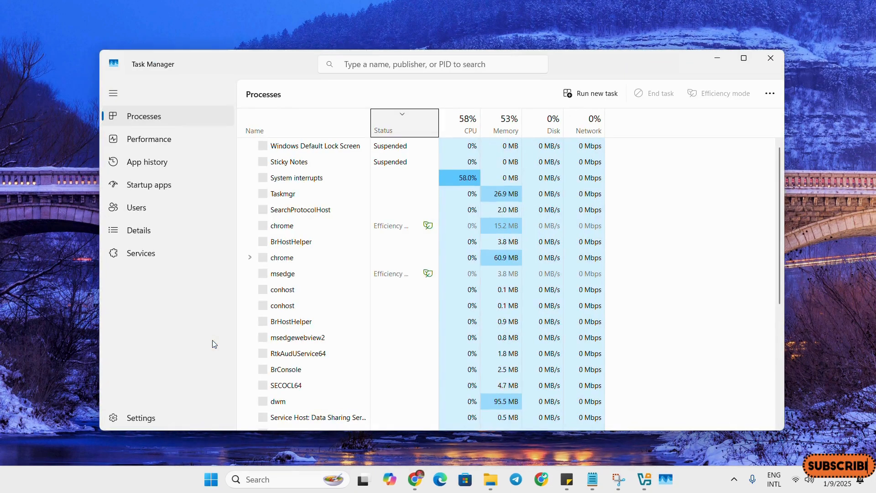
left_click(156, 144)
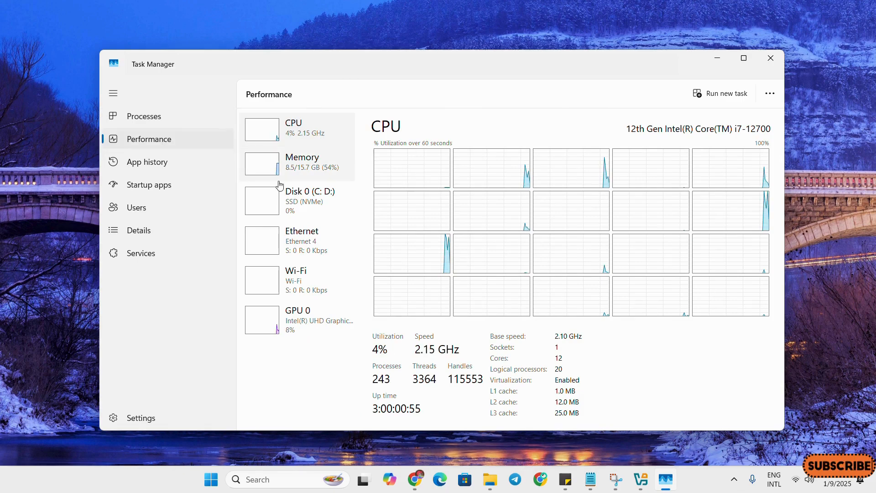
left_click(315, 173)
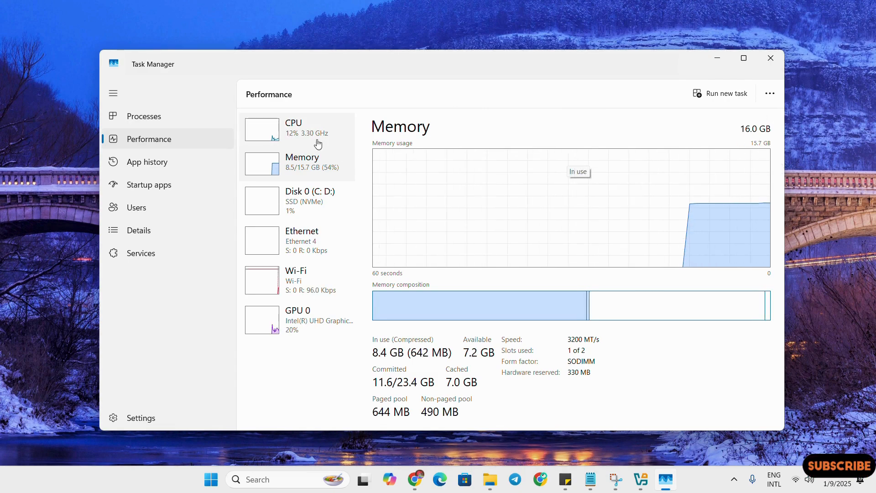
left_click(297, 134)
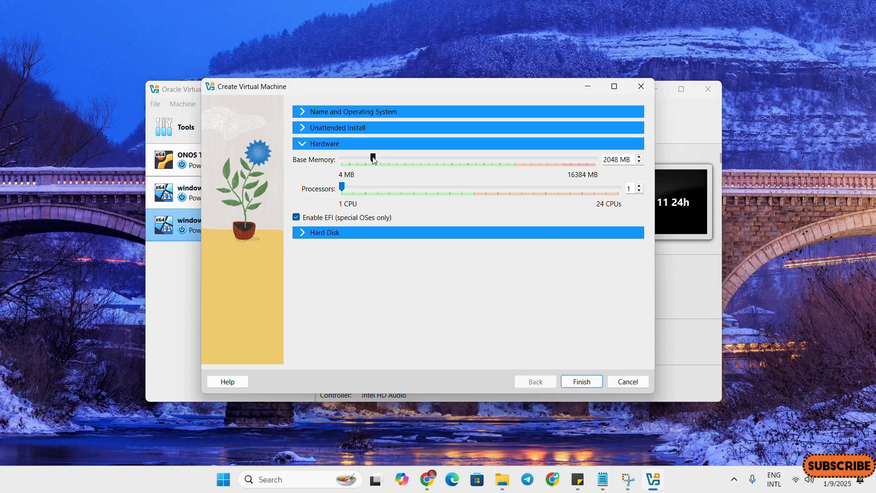
Create the Macos machine with 4096 MB of base memory, 6 processors and an 80 GB virtual hard disk
left_click_drag(396, 158, 405, 158)
left_click_drag(343, 187, 402, 186)
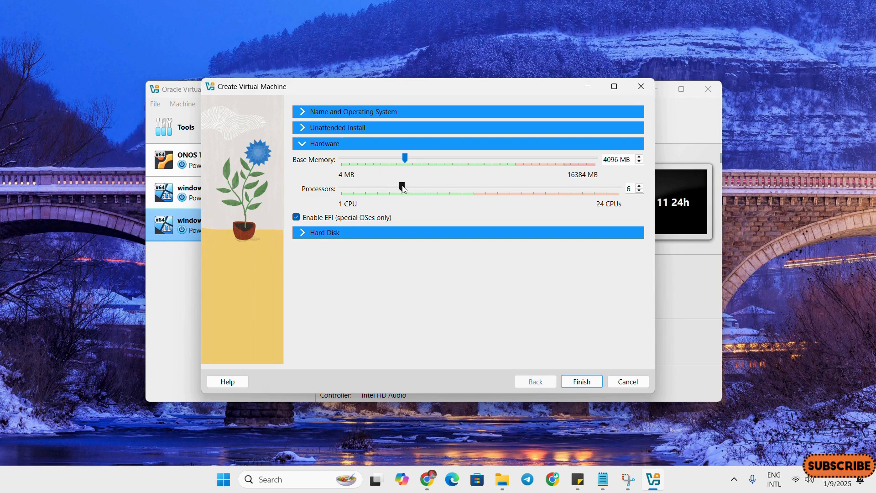
left_click(305, 234)
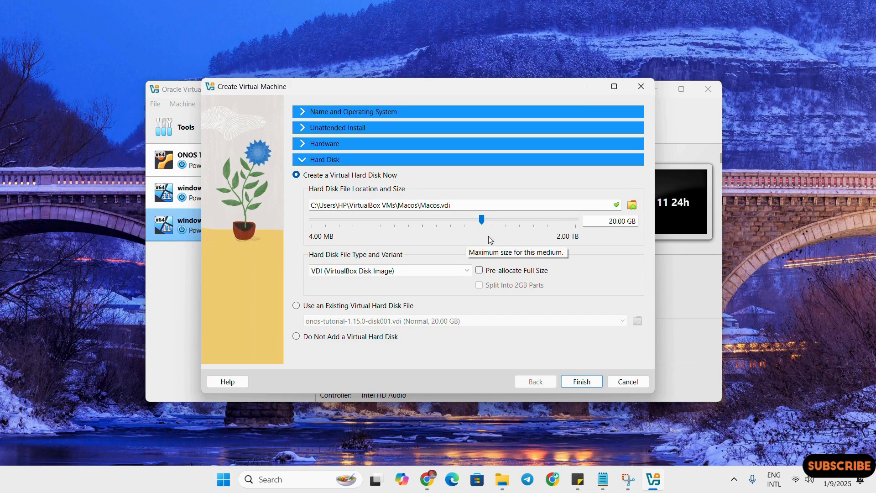
left_click_drag(611, 221, 627, 220)
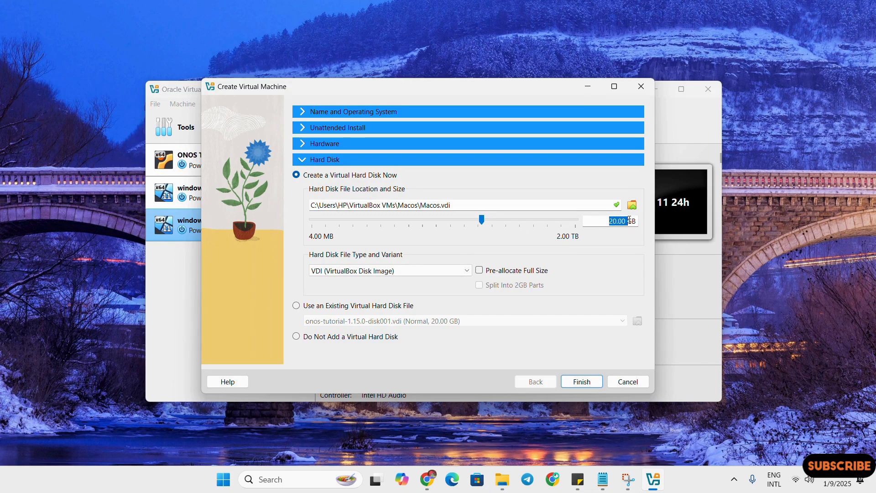
type("80")
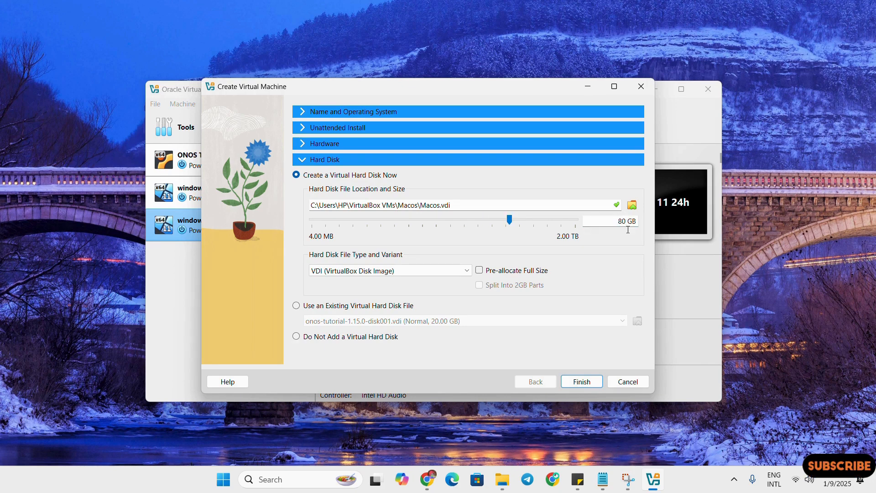
left_click(585, 385)
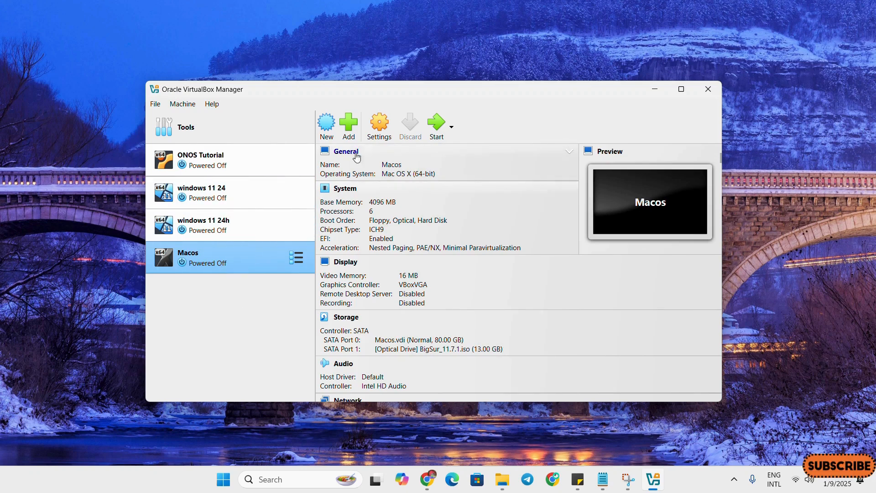
Set the Macos machine's video memory to 128 MB and enable 3D acceleration in its display settings
left_click(378, 133)
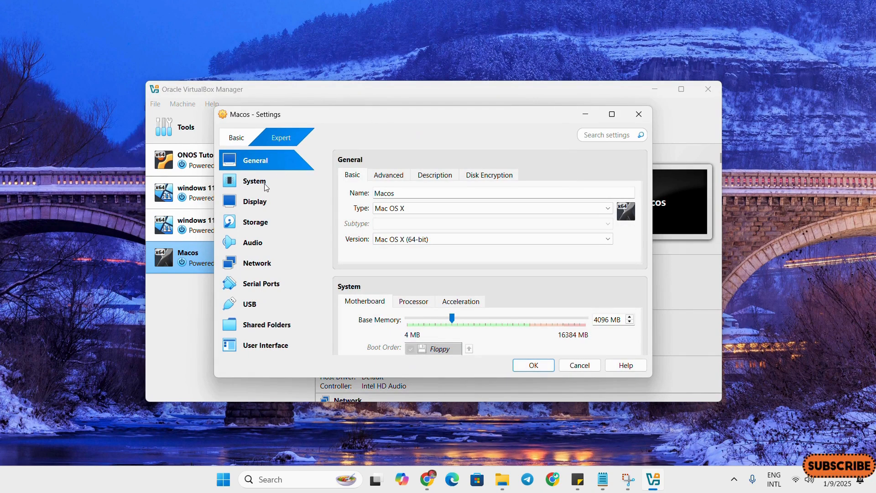
left_click(263, 187)
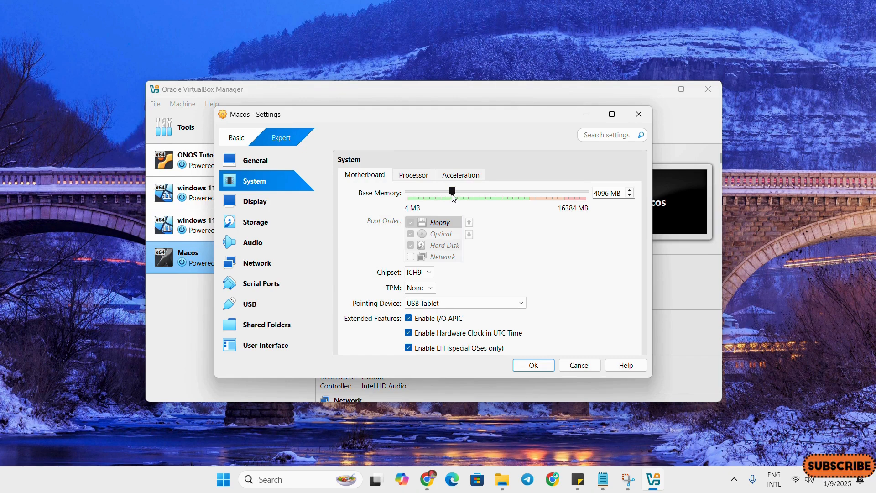
scroll(518, 254, "down", 3)
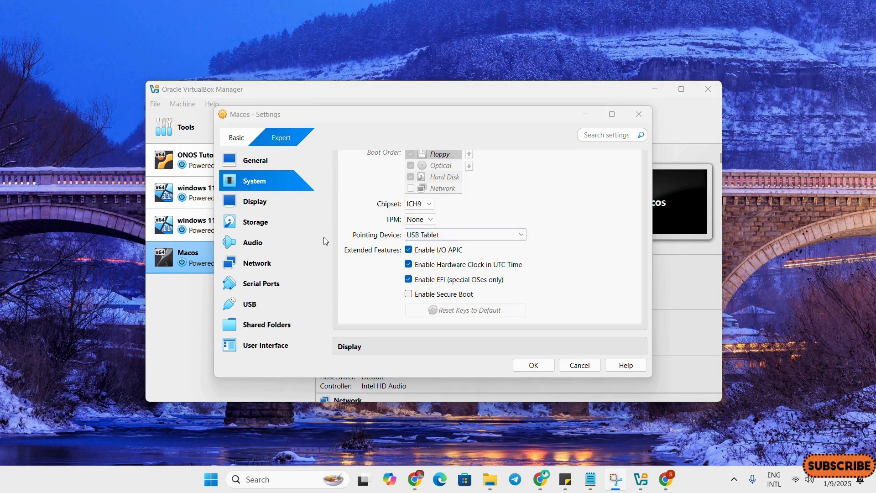
left_click(260, 206)
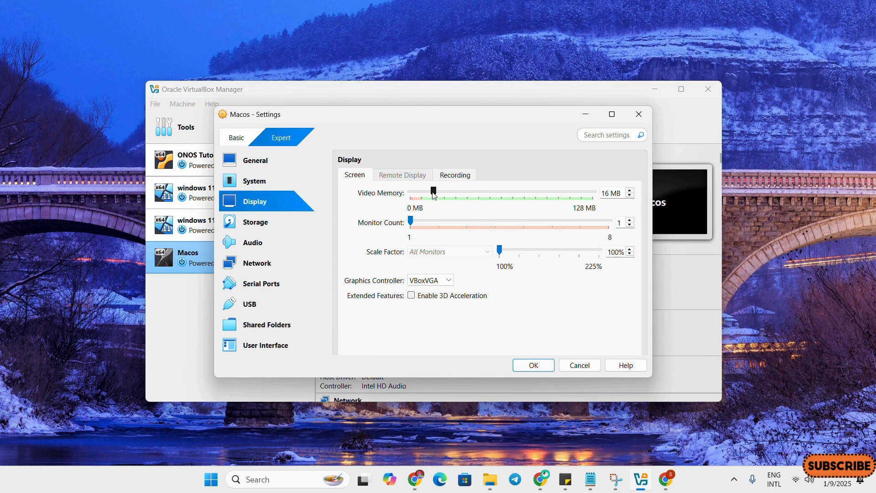
left_click_drag(433, 194, 598, 198)
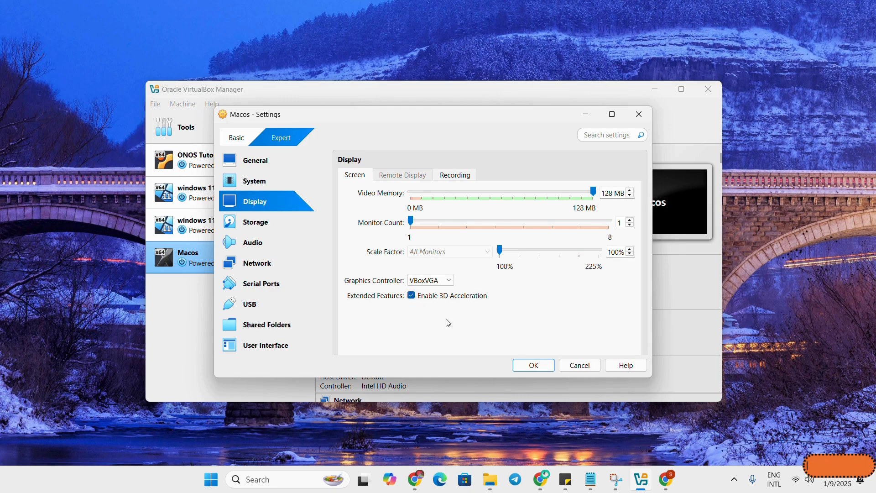
Review the network adapters, select the USB 3.0 (xHCI) controller for the Macos machine and save its settings
left_click(256, 264)
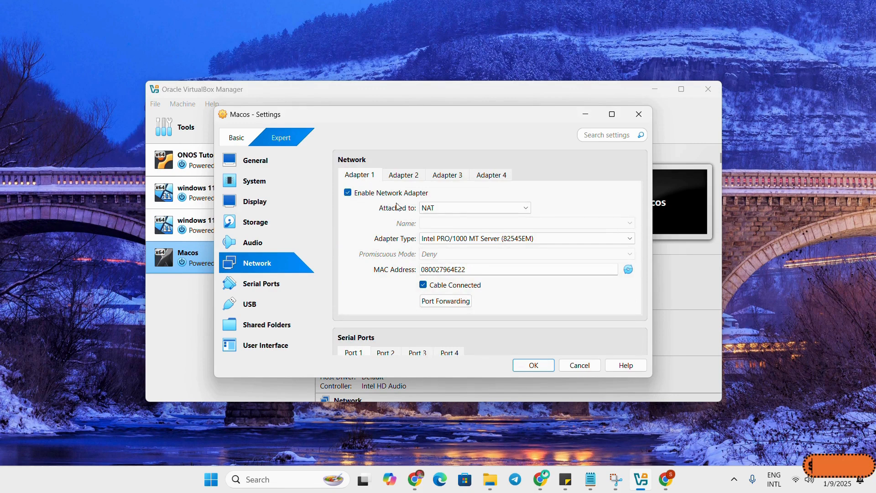
left_click(398, 177)
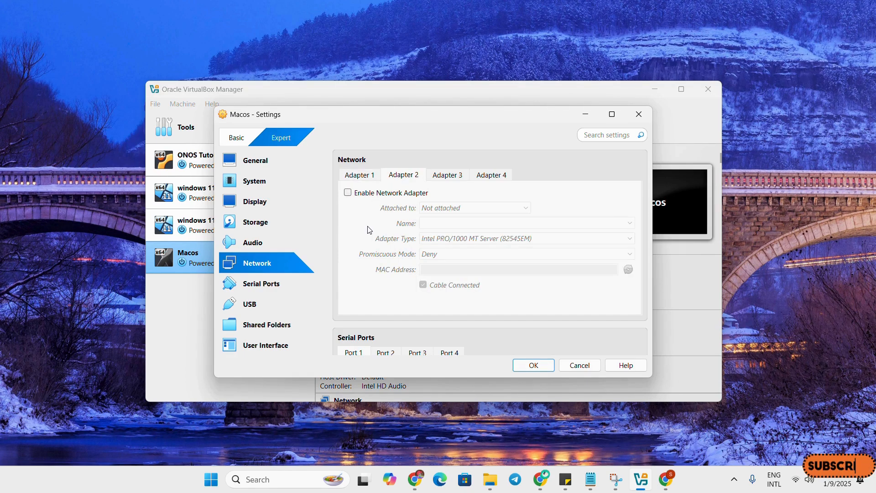
left_click(250, 305)
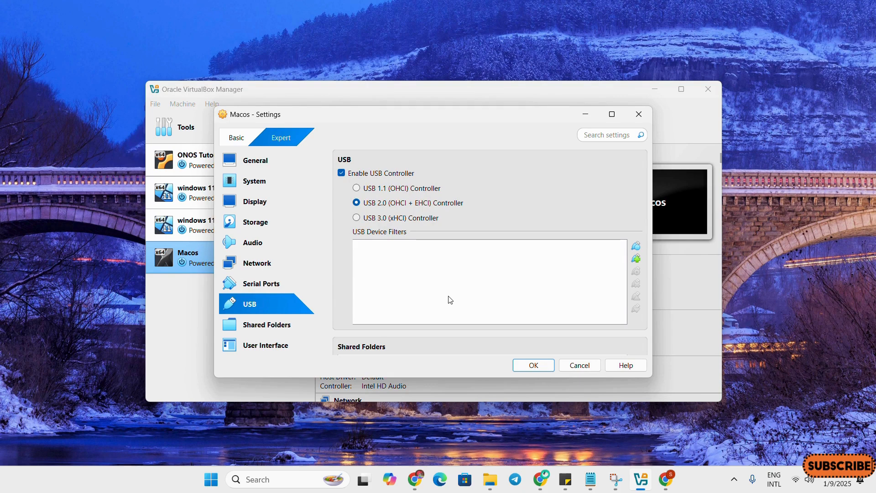
left_click(388, 219)
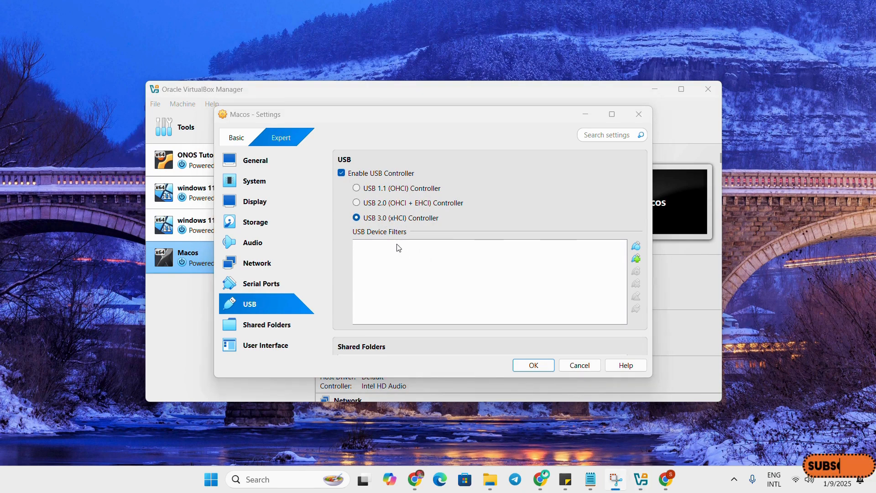
left_click(532, 365)
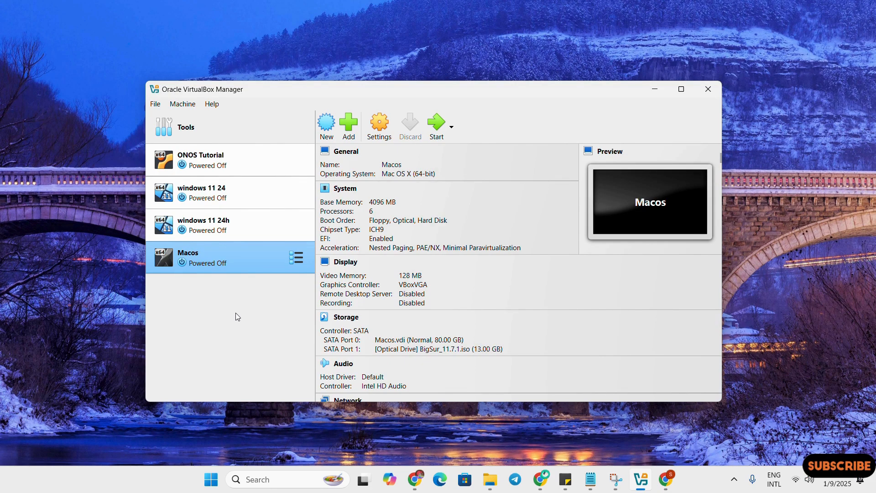
Close VirtualBox Manager, check the hidden background apps, and open Command Prompt as administrator
left_click(710, 91)
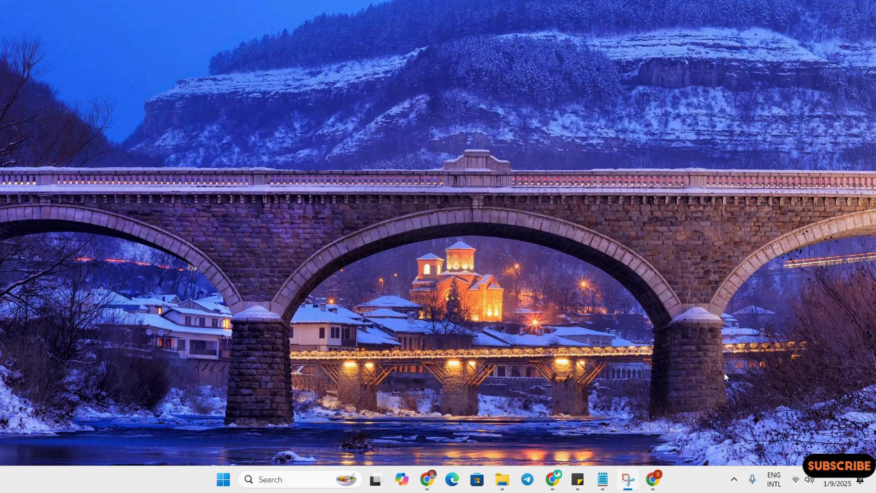
left_click(733, 479)
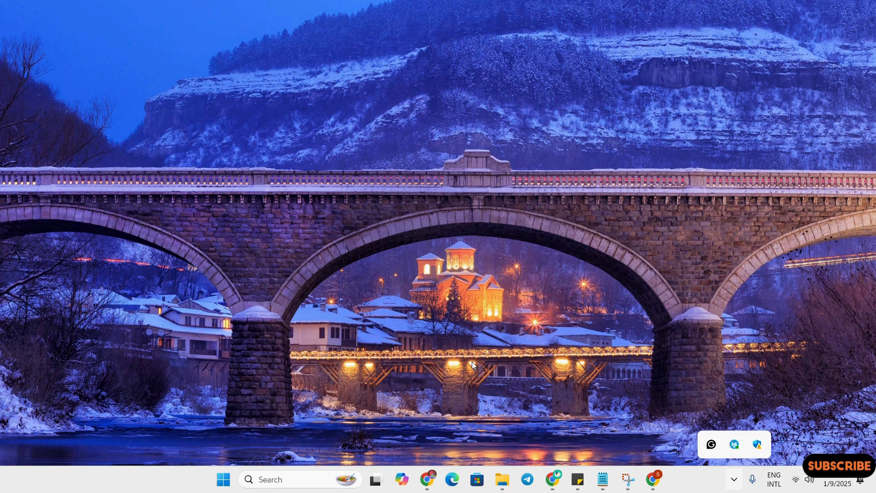
left_click(297, 480)
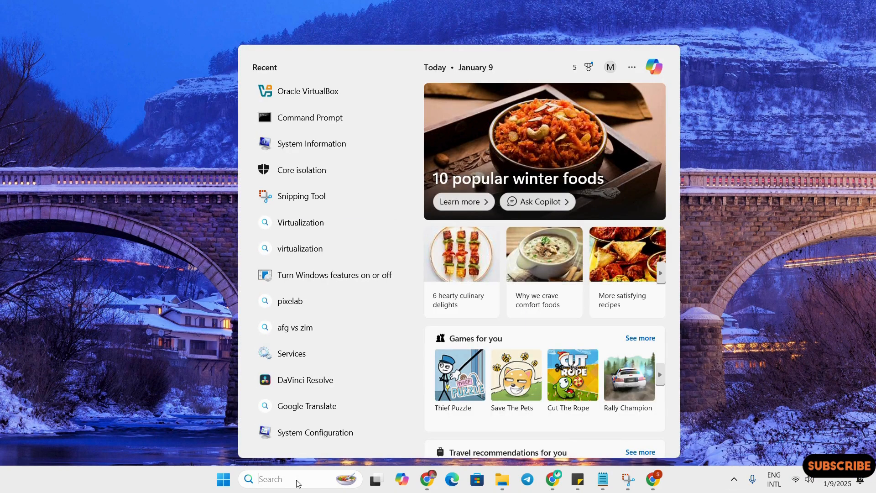
type("cmd")
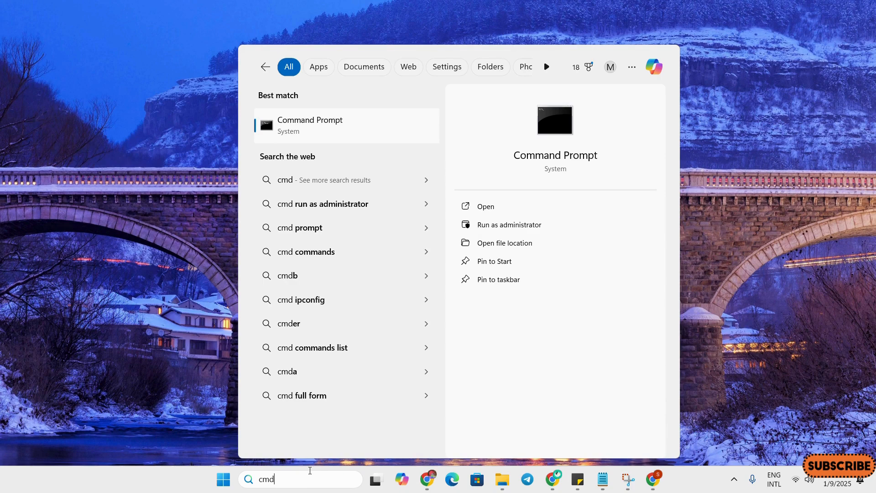
left_click(520, 229)
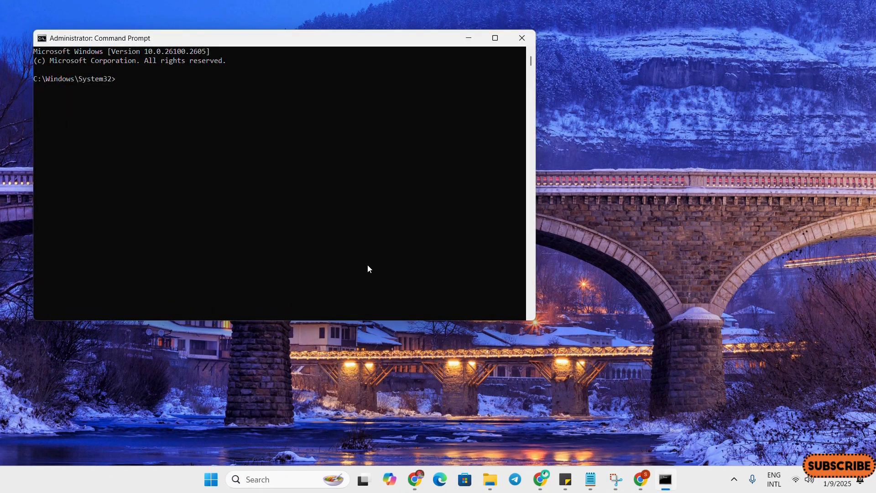
Switch to Notepad and review the virtual machine patch commands for Intel and AMD processors
left_click(576, 479)
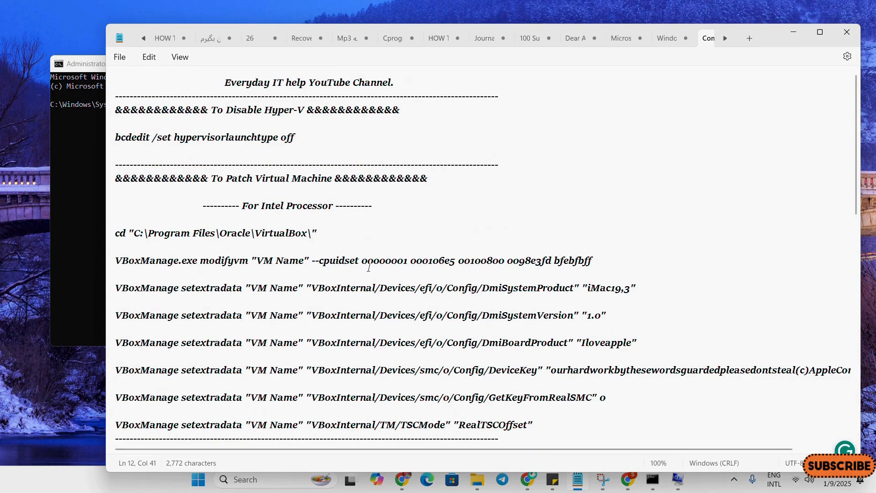
scroll(351, 251, "down", 2)
scroll(349, 250, "up", 2)
scroll(345, 242, "down", 2)
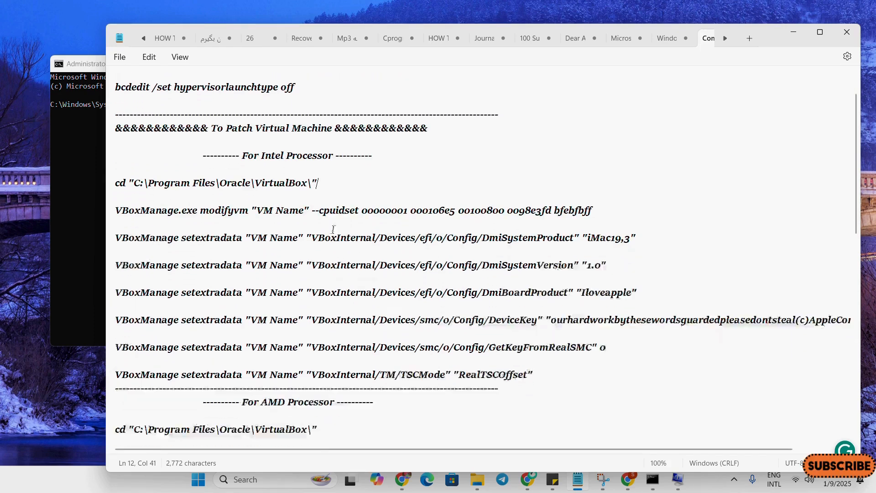
scroll(339, 236, "down", 1)
scroll(338, 235, "down", 2)
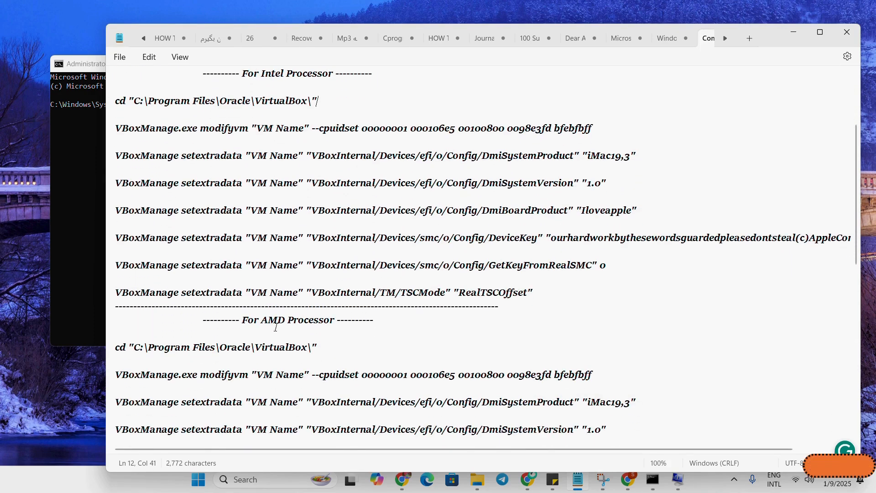
scroll(356, 246, "up", 3)
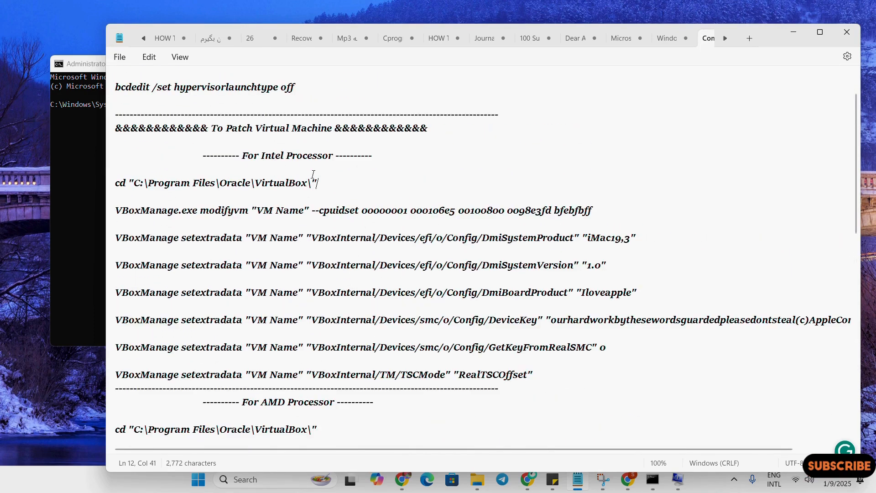
Check the host computer's processor in System Information and minimize that window to return to the patch commands
left_click(266, 485)
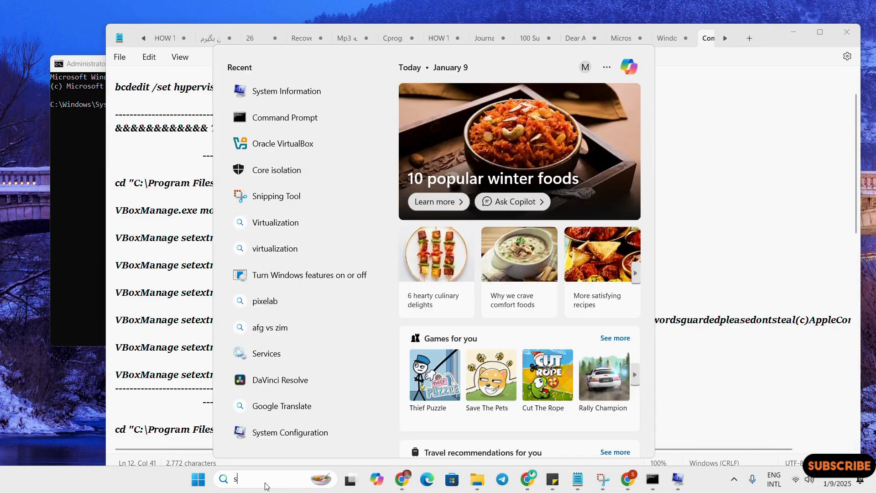
type("sy")
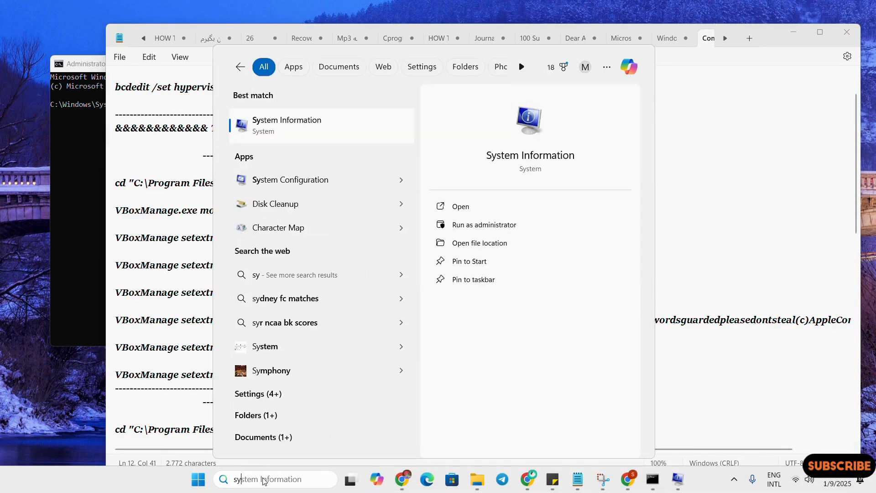
left_click(289, 122)
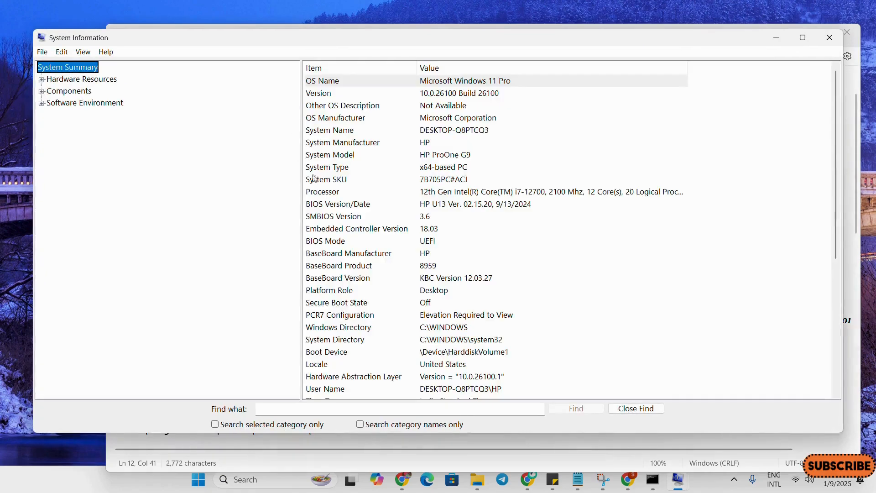
left_click(333, 194)
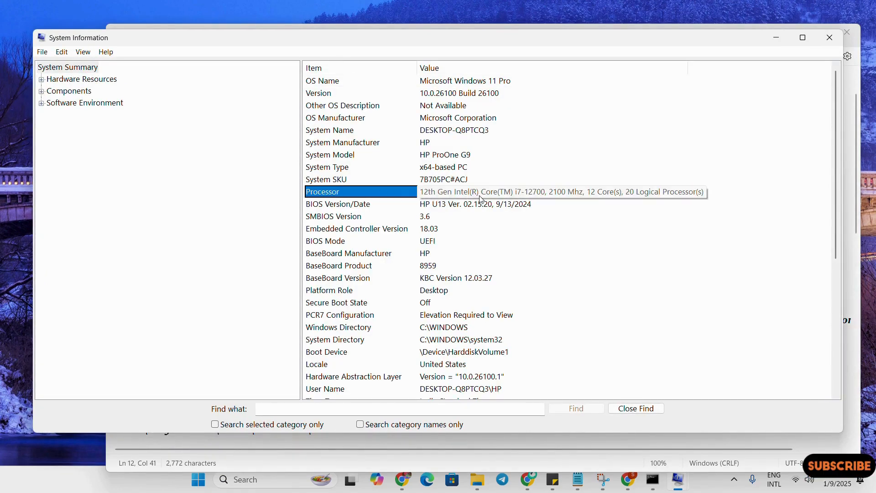
left_click(774, 37)
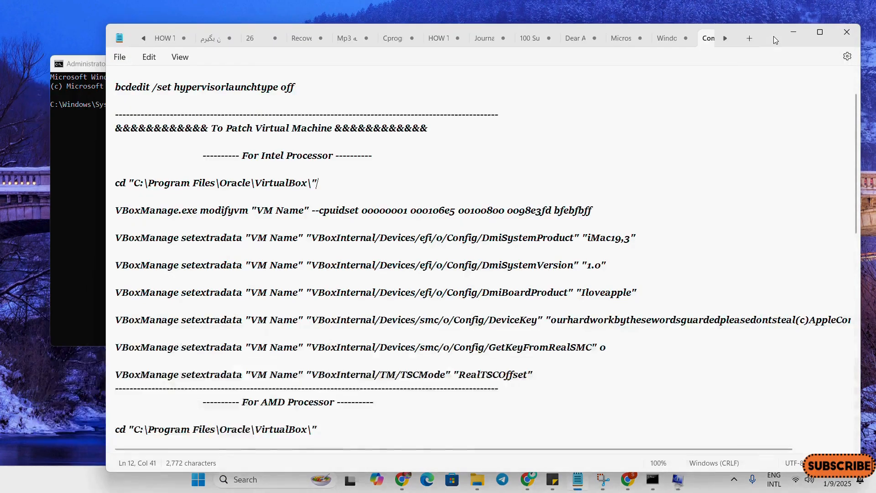
Replace every "VM Name" placeholder in the patch commands file with "Macos"
left_click(278, 238)
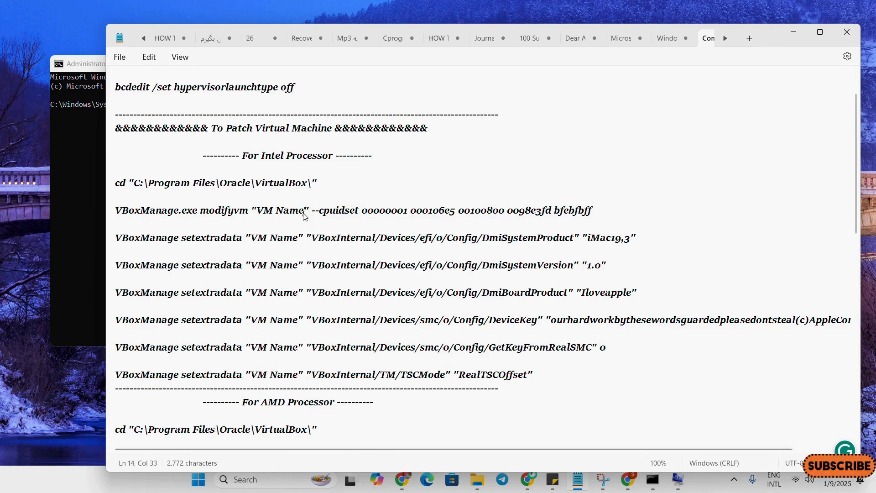
left_click_drag(305, 211, 258, 210)
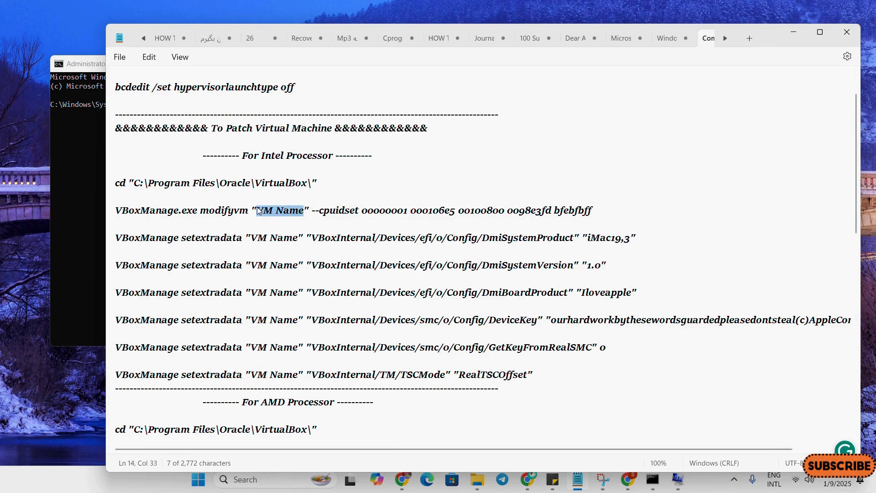
left_click(449, 310)
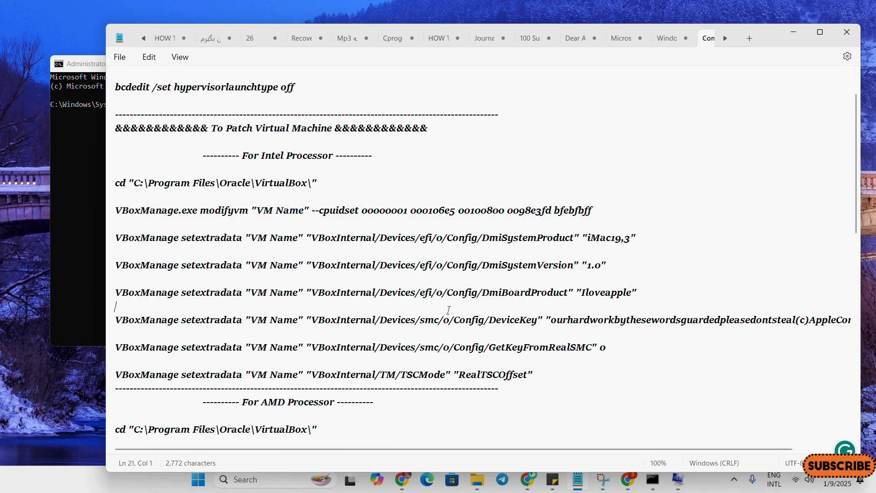
left_click_drag(539, 385, 118, 184)
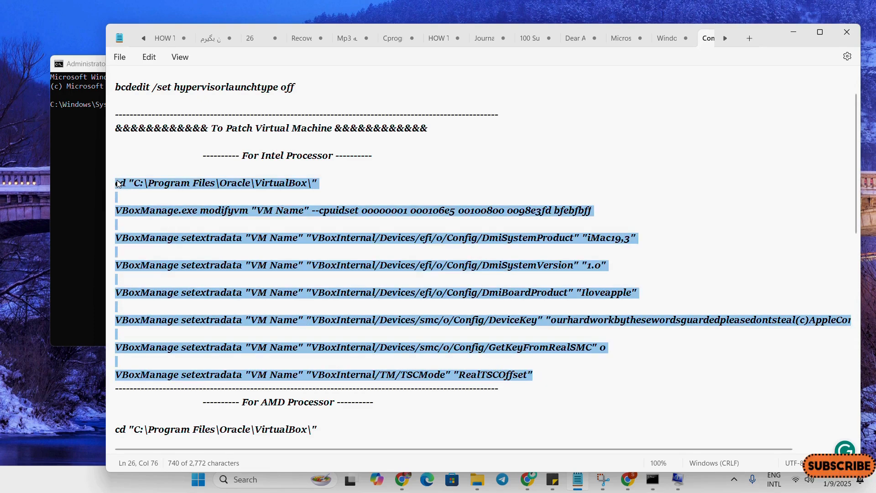
left_click(149, 57)
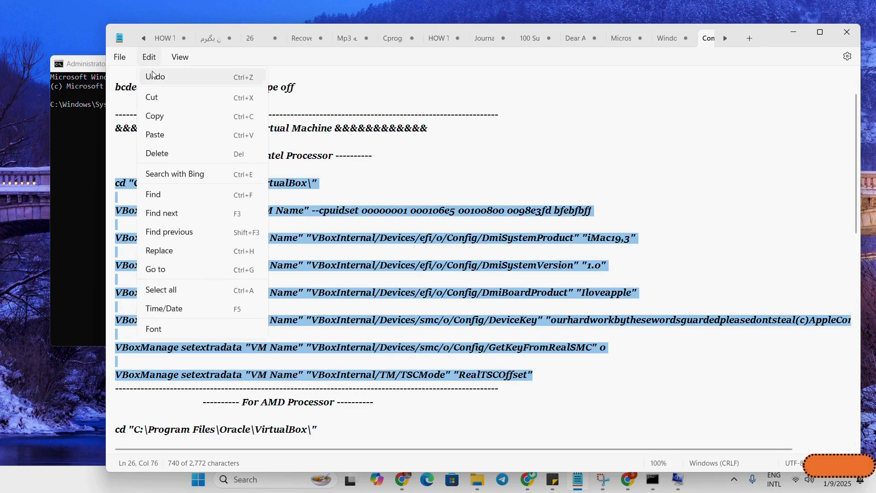
left_click(185, 250)
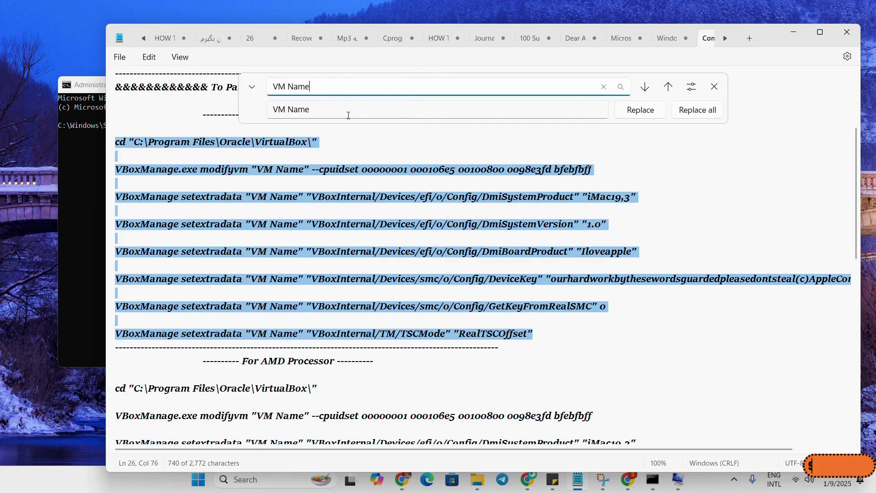
left_click_drag(348, 113, 204, 112)
type("M")
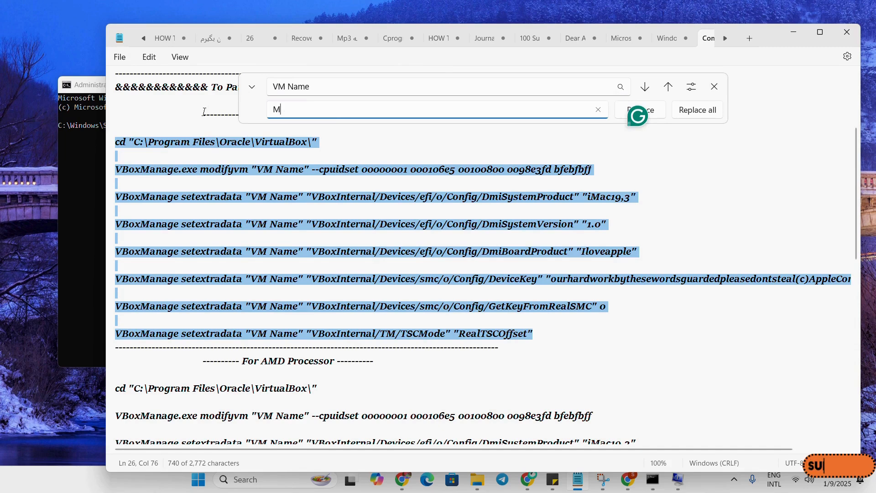
type("acos")
left_click(692, 113)
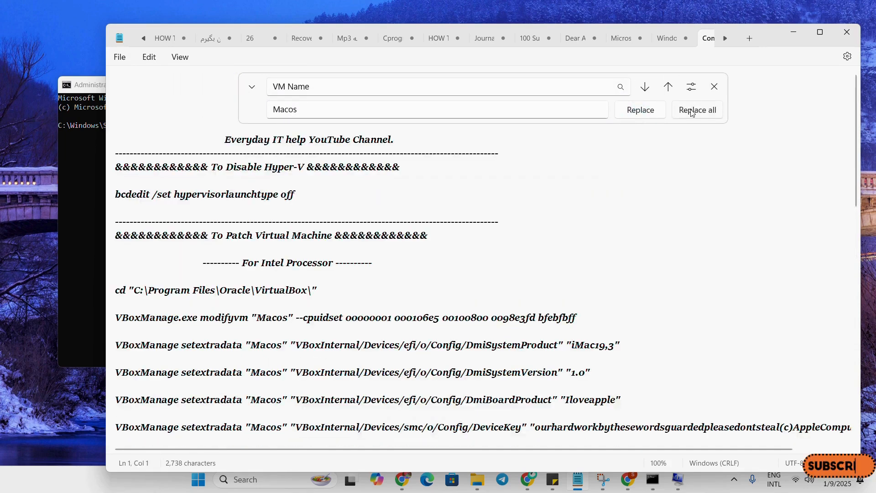
Copy the Intel processor patch commands from Notepad, run them in the administrator Command Prompt, and clear both windows away
scroll(400, 279, "down", 5)
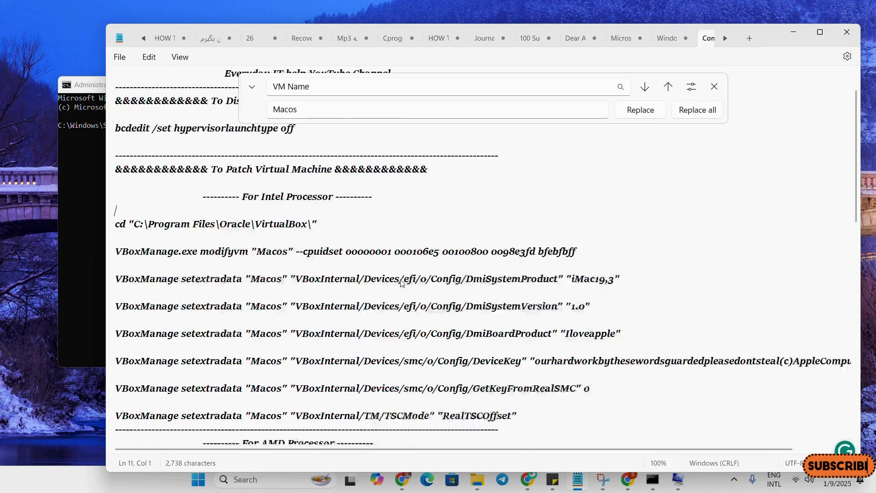
left_click_drag(518, 309, 110, 124)
key("super+c")
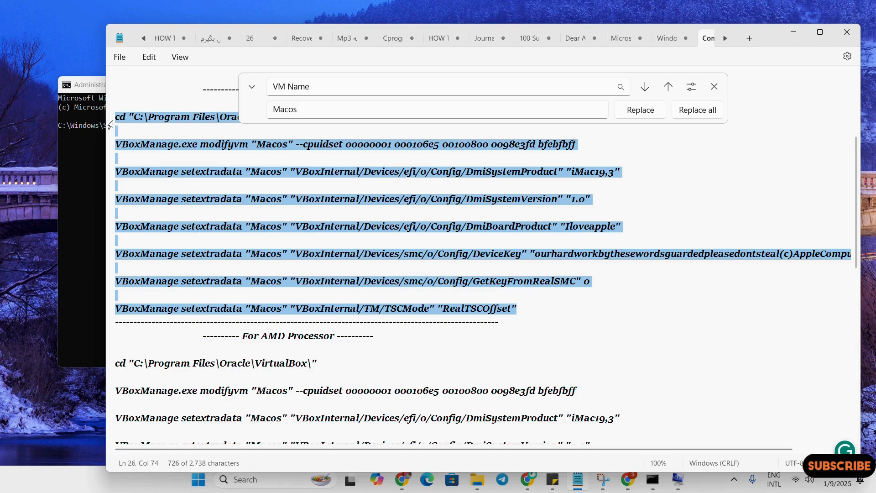
left_click(92, 140)
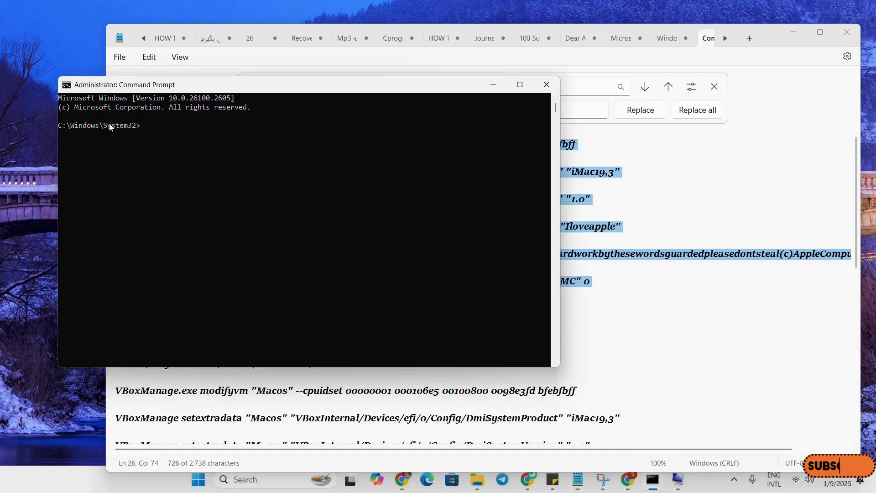
right_click(163, 131)
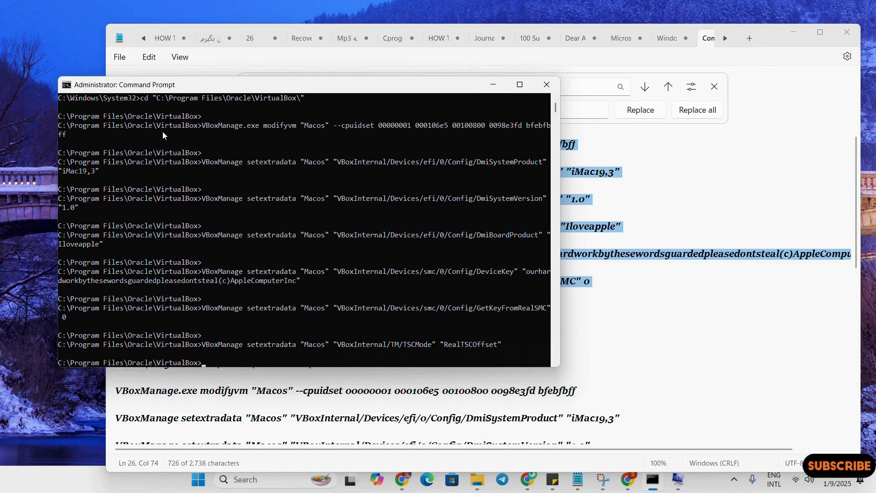
left_click(547, 84)
left_click(792, 32)
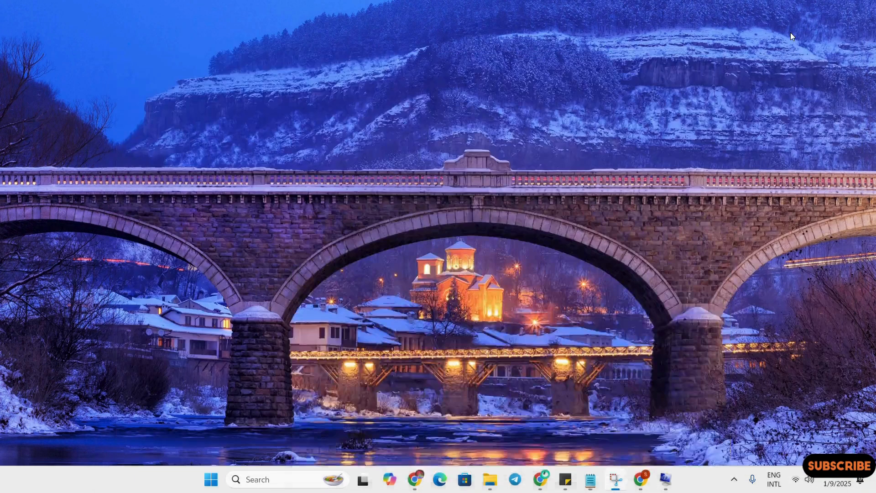
Open Oracle VirtualBox, try to boot the Macos virtual machine, and dismiss its notifications
left_click(290, 487)
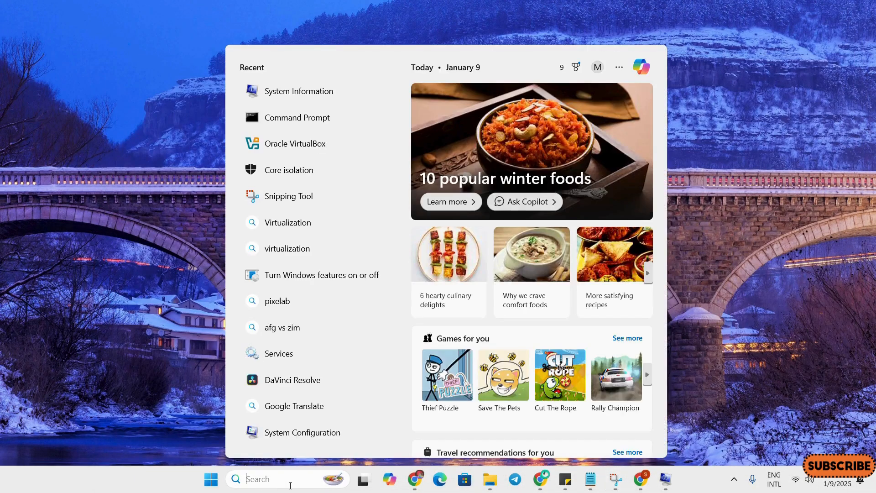
type("vi")
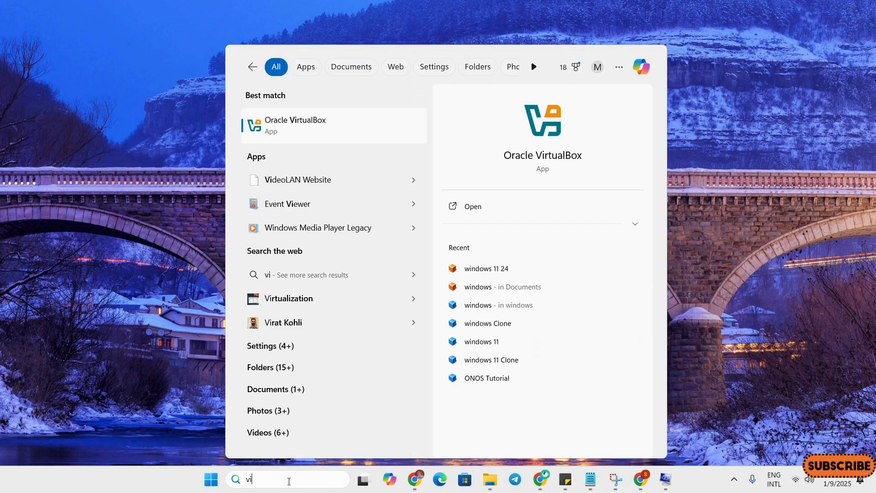
left_click(309, 120)
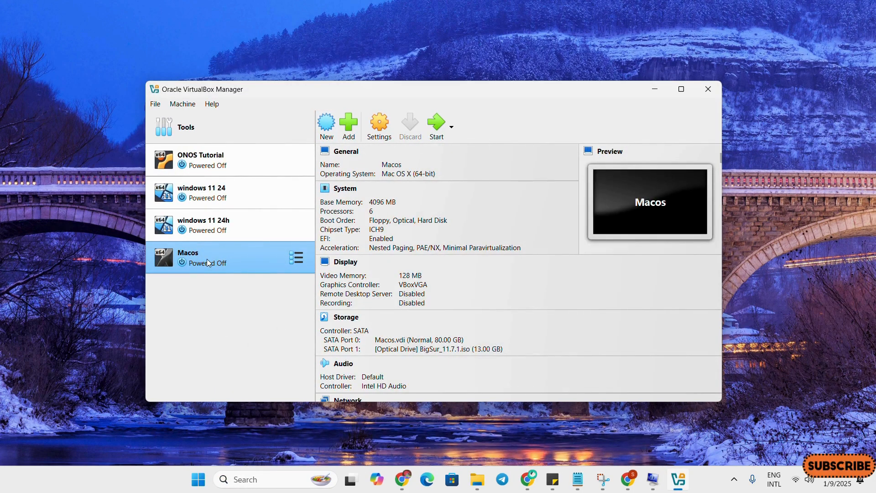
left_click(442, 131)
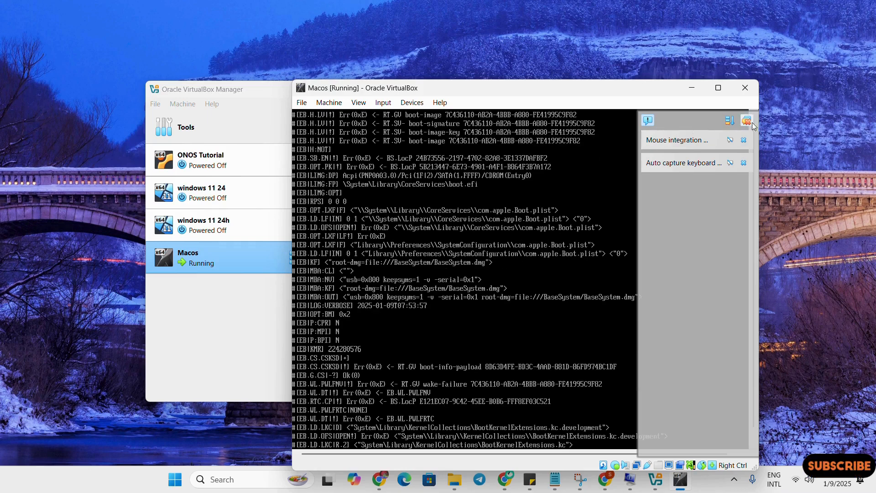
left_click(751, 122)
Minimize VirtualBox Manager, then reposition and enlarge the running Macos window while it boots
left_click_drag(555, 93, 543, 72)
left_click(218, 87)
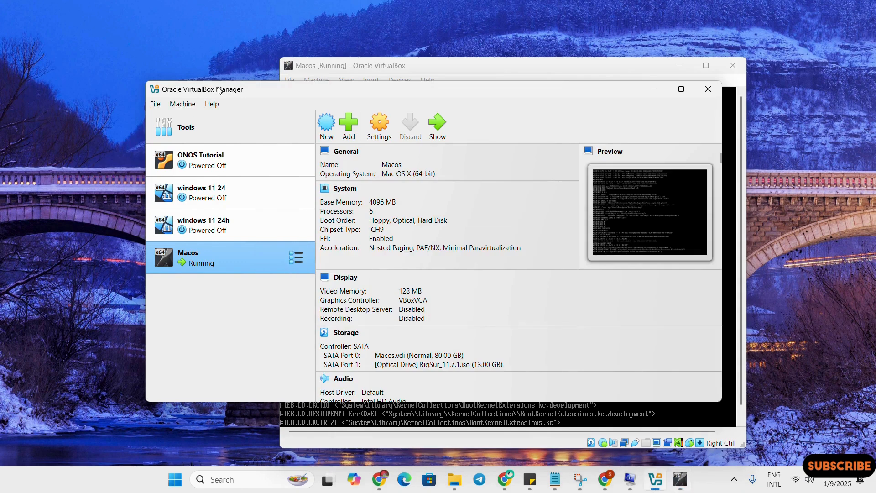
left_click(658, 95)
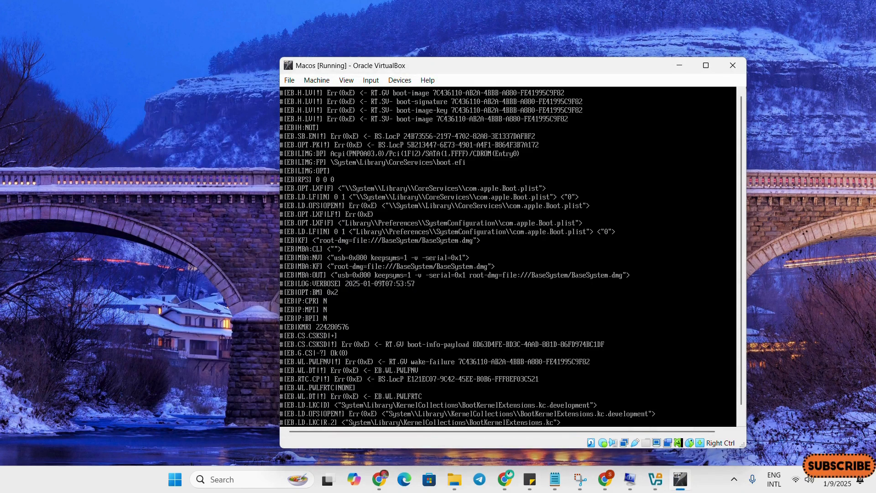
left_click_drag(569, 72, 522, 65)
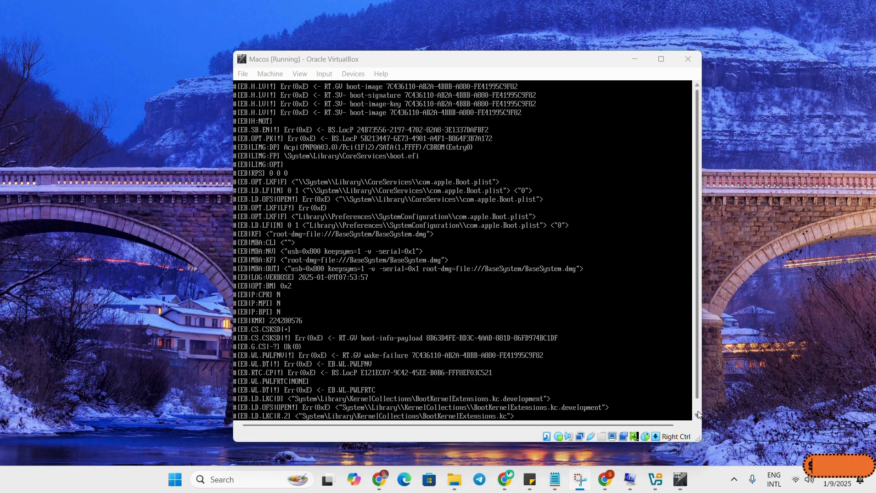
left_click_drag(700, 413, 785, 412)
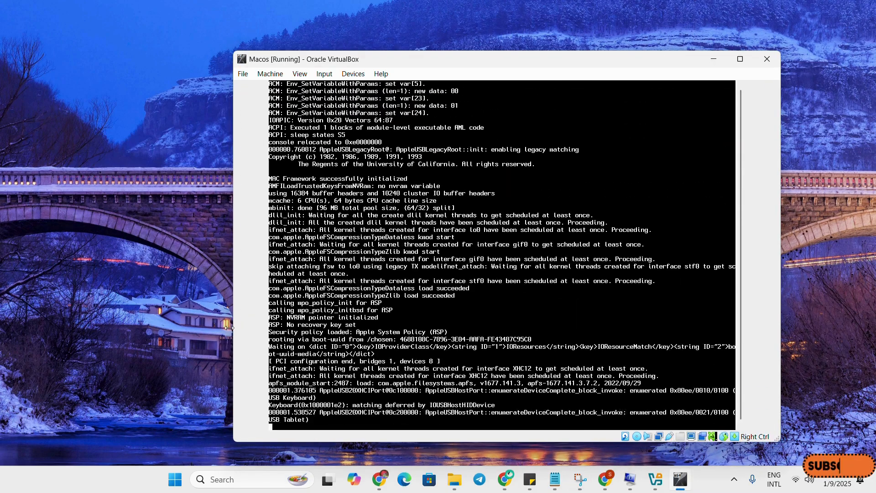
left_click_drag(233, 327, 213, 323)
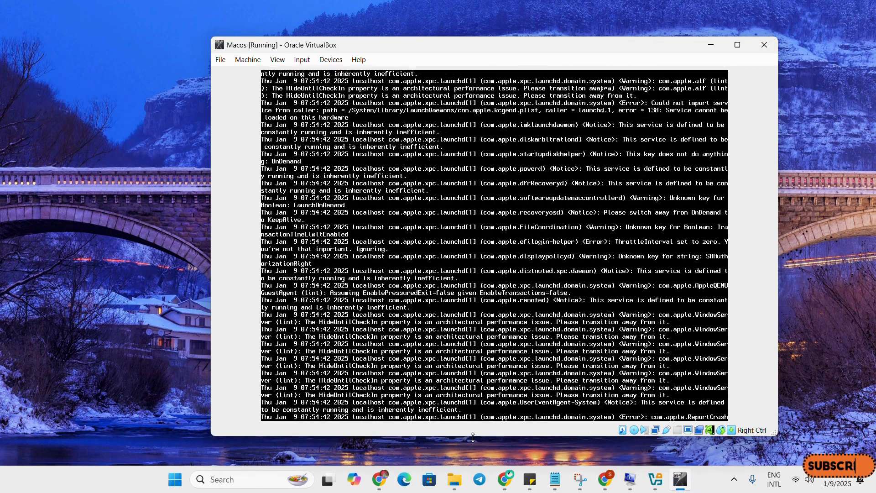
left_click_drag(473, 437, 472, 440)
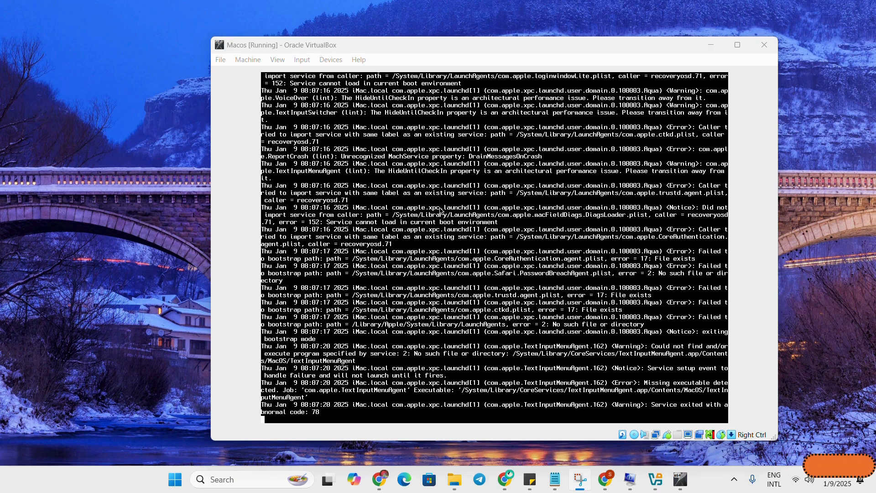
Power off the Macos machine, close VirtualBox Manager, and restart the host computer
left_click(764, 44)
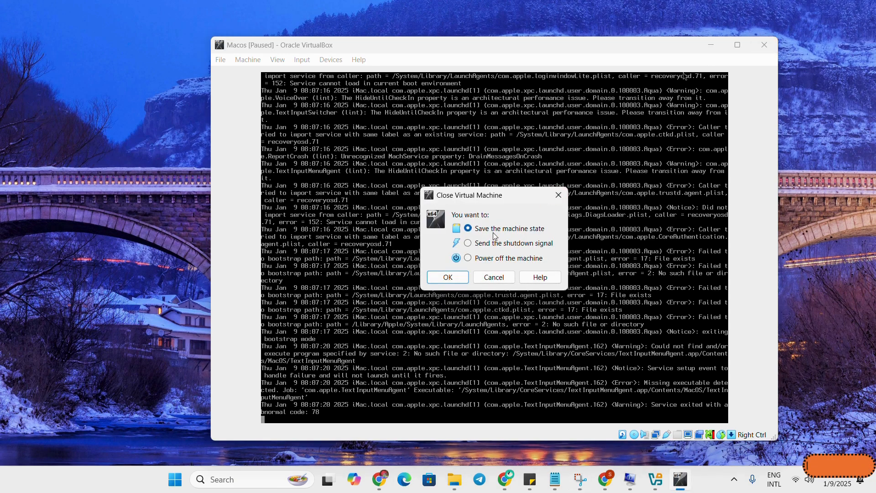
left_click(479, 259)
left_click(448, 278)
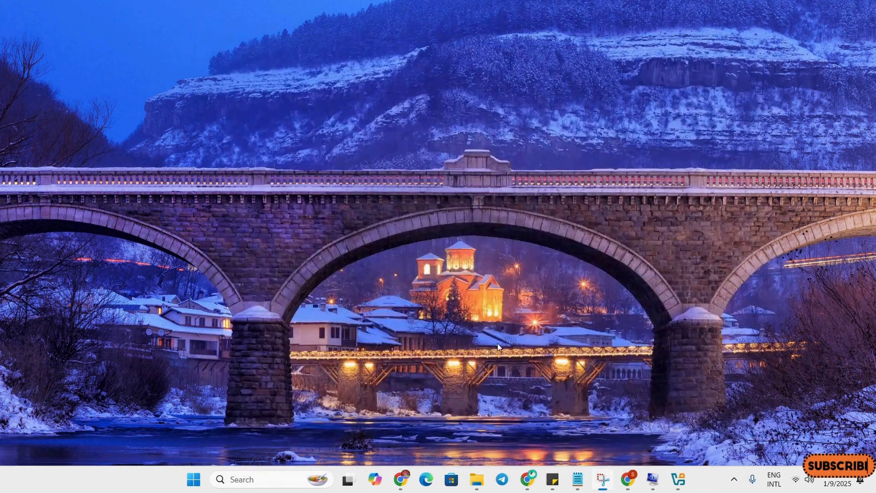
left_click(678, 480)
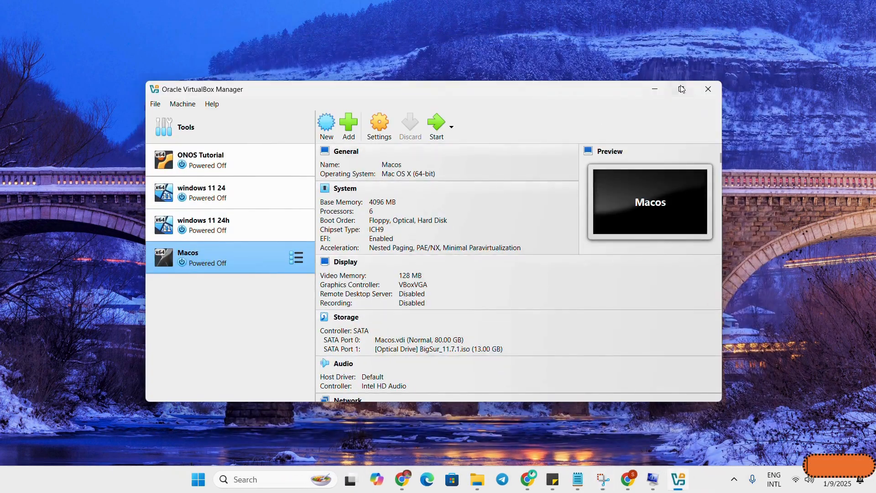
left_click(705, 91)
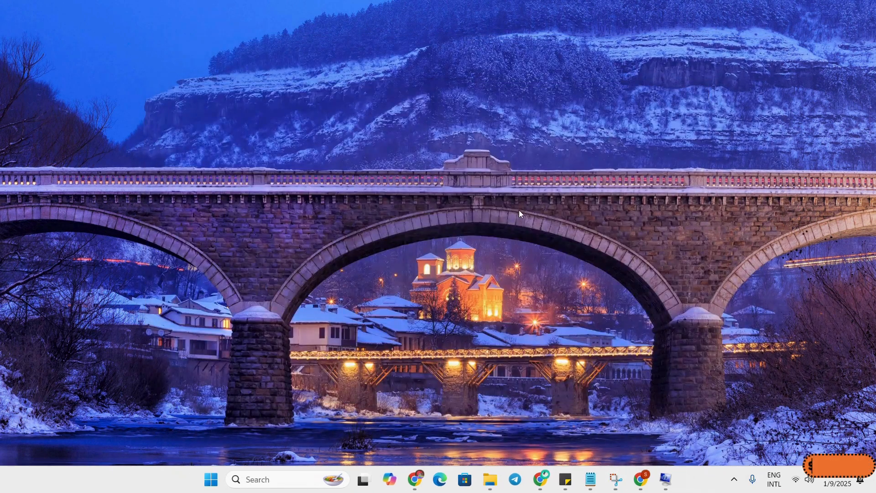
left_click(211, 479)
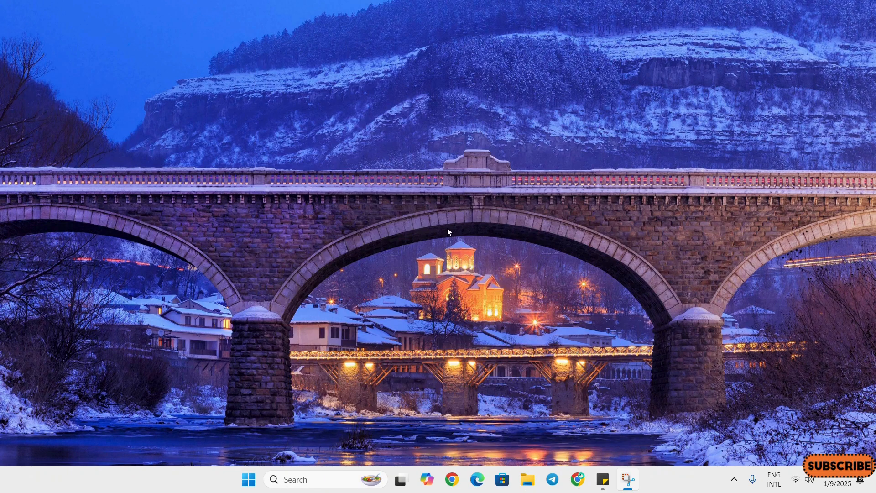
Reopen Oracle VirtualBox after the restart and boot the Macos virtual machine
left_click(306, 480)
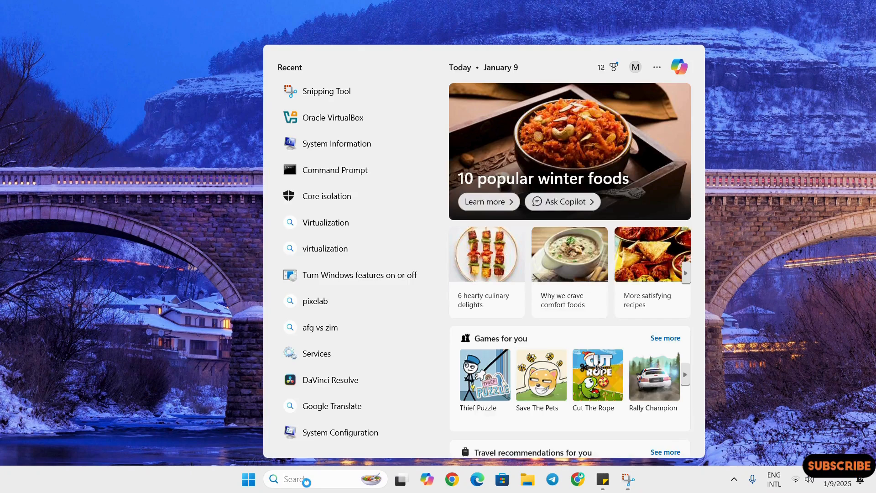
type("vir")
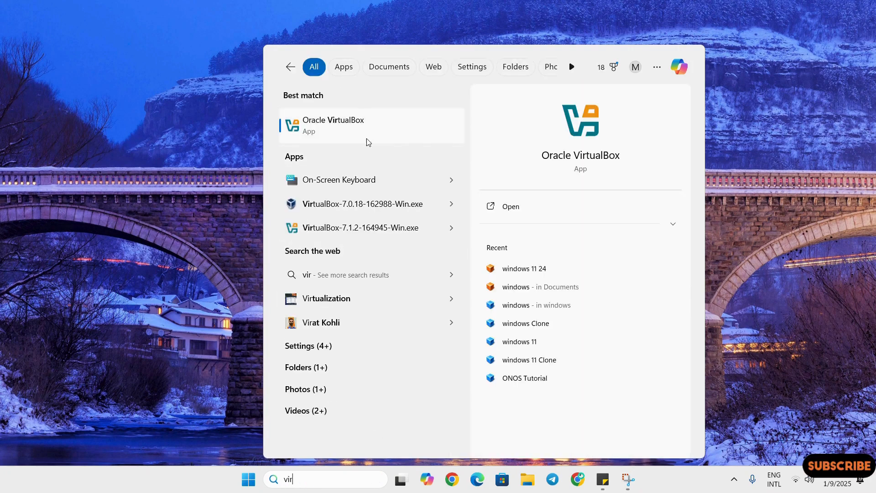
left_click(357, 128)
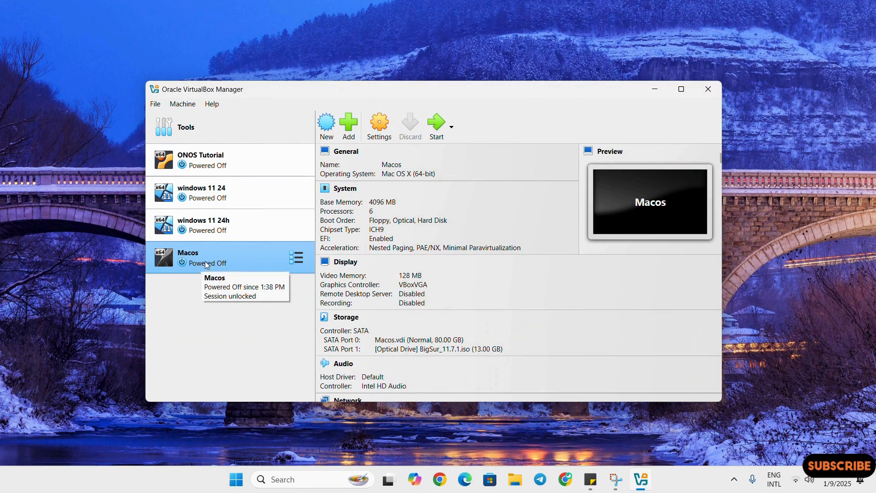
left_click(439, 127)
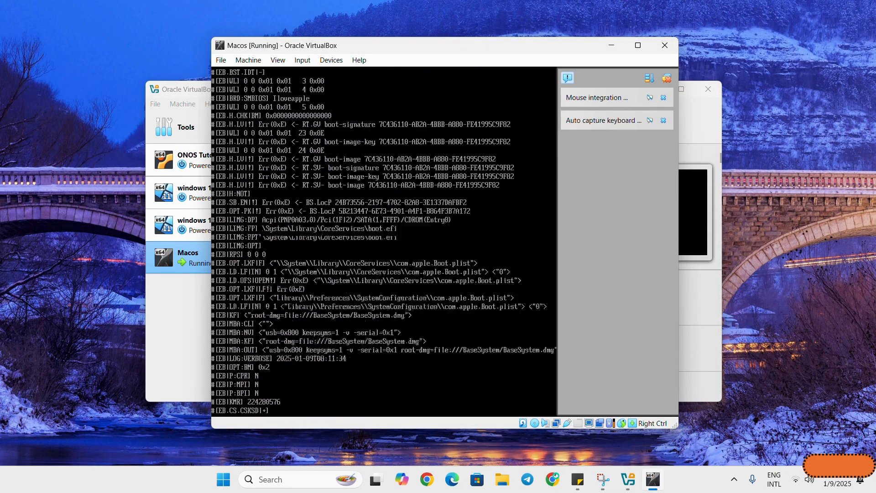
Minimize VirtualBox Manager and enlarge the restarted machine's window in width and height
left_click(698, 106)
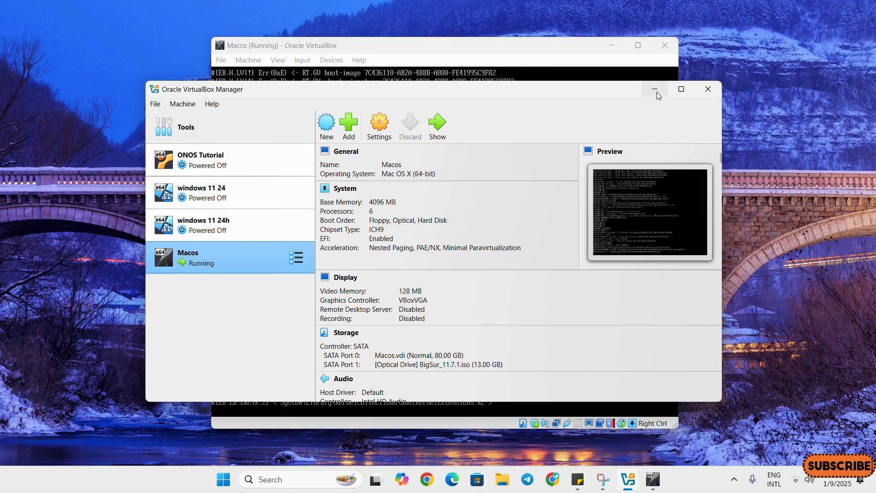
left_click(656, 90)
left_click_drag(682, 229, 739, 239)
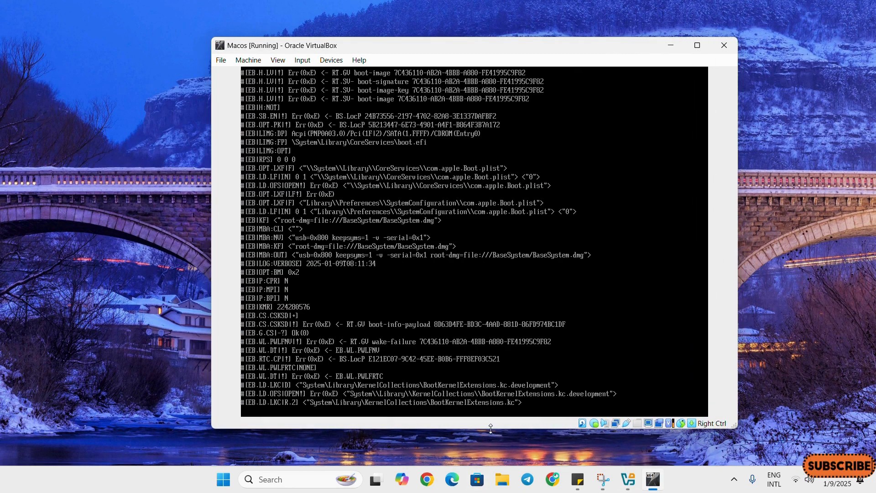
left_click_drag(491, 428, 490, 447)
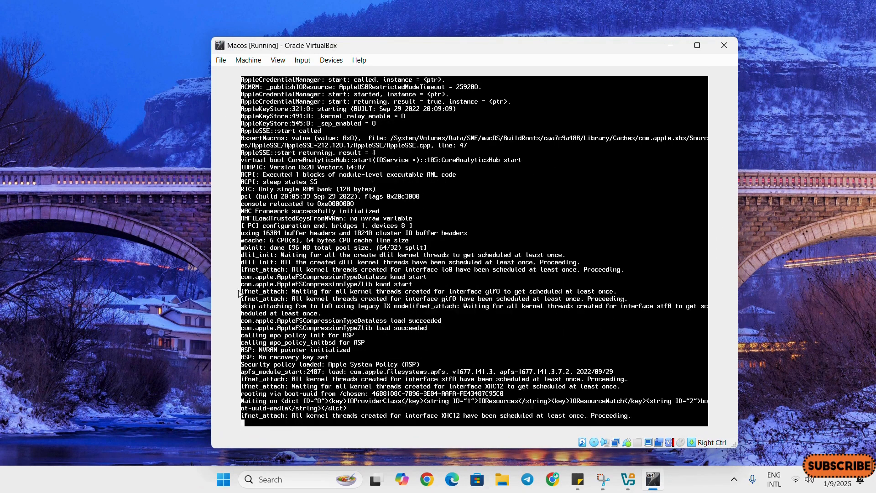
Widen the Macos machine window slightly and continue with English as the installer language
left_click_drag(212, 265, 195, 266)
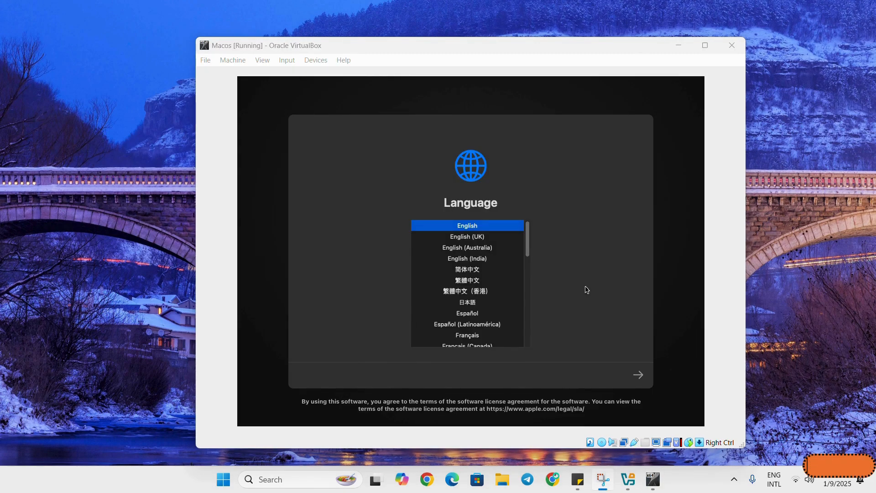
left_click(637, 375)
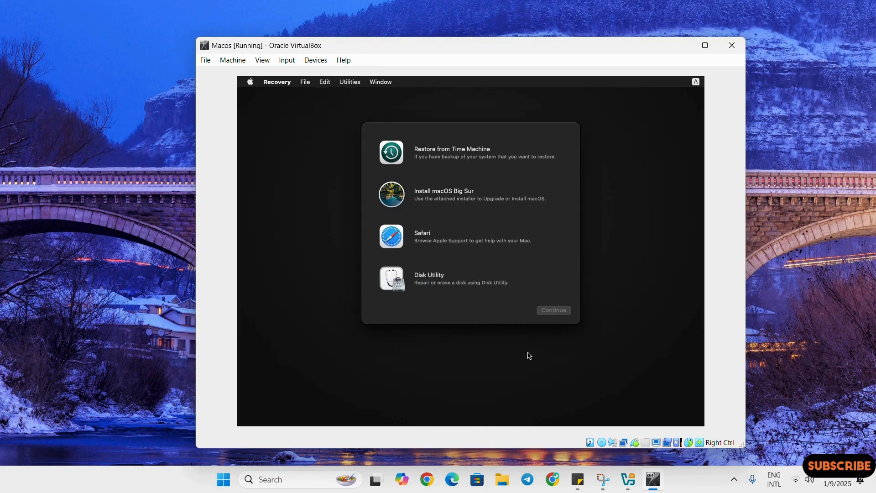
Erase VBOX HARDDISK Media in Disk Utility as "macos" with APFS format and GUID Partition Map, and return to the recovery options
left_click(442, 284)
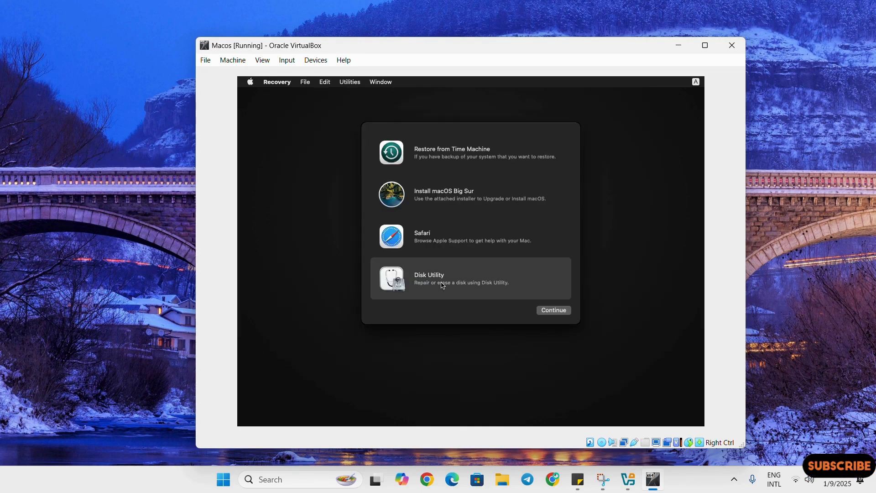
left_click(545, 313)
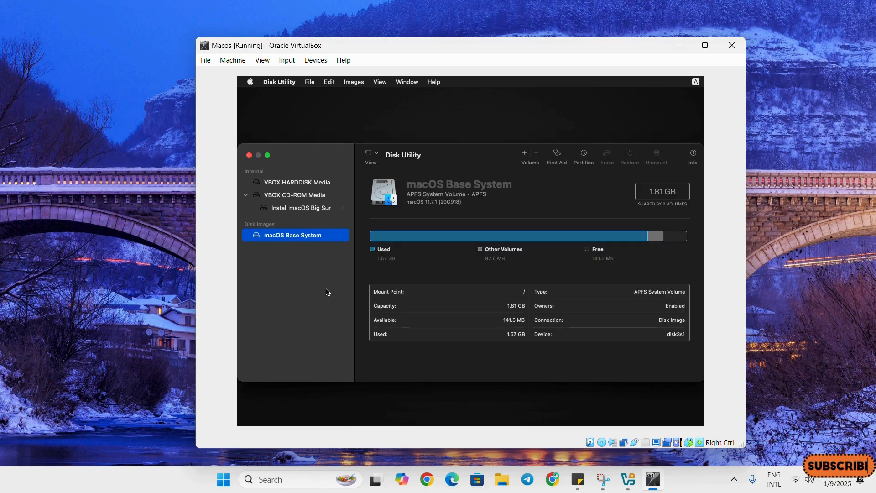
left_click(295, 183)
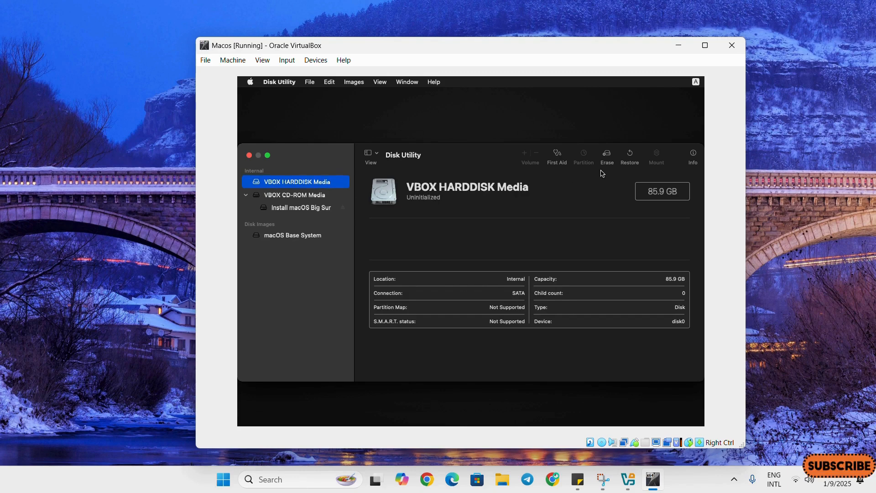
left_click(607, 158)
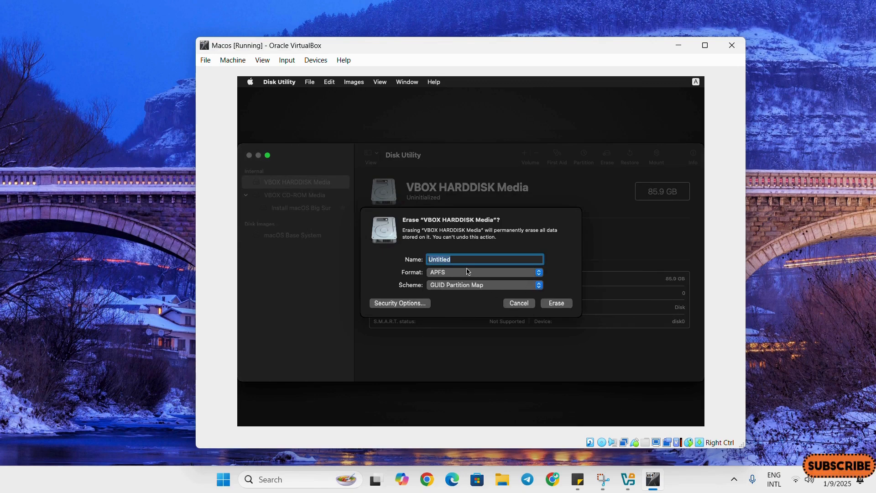
type("macos")
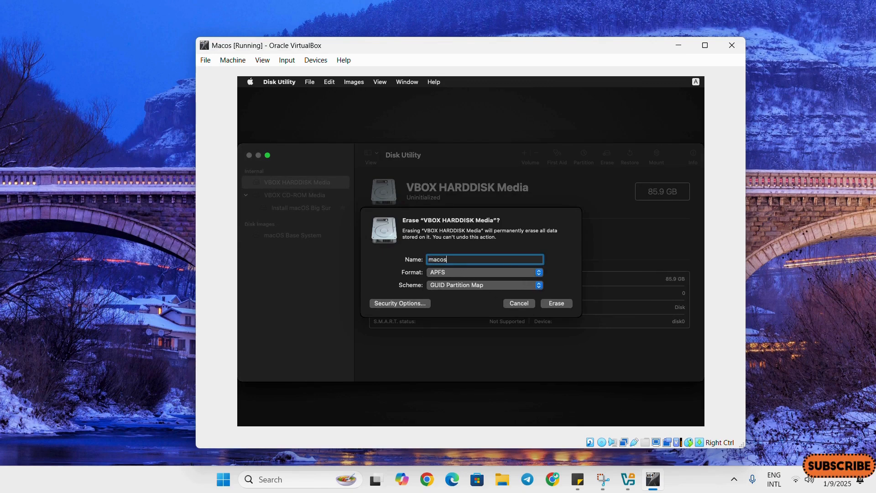
left_click(555, 303)
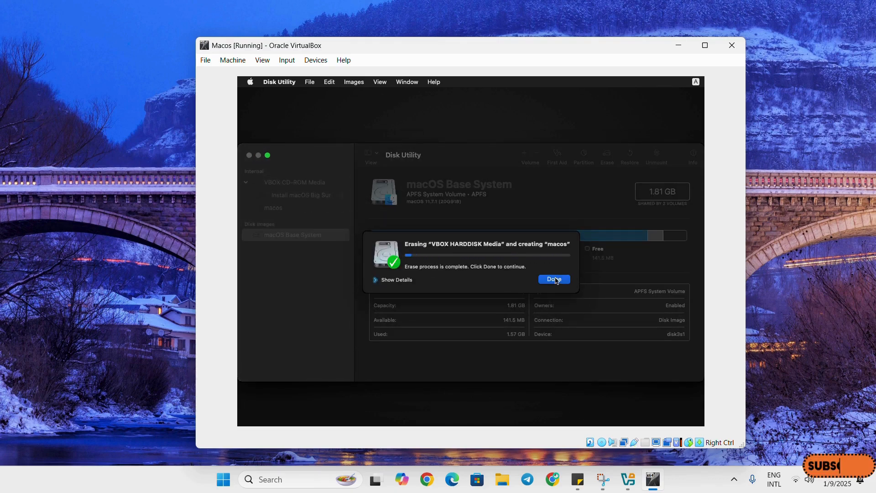
left_click(554, 279)
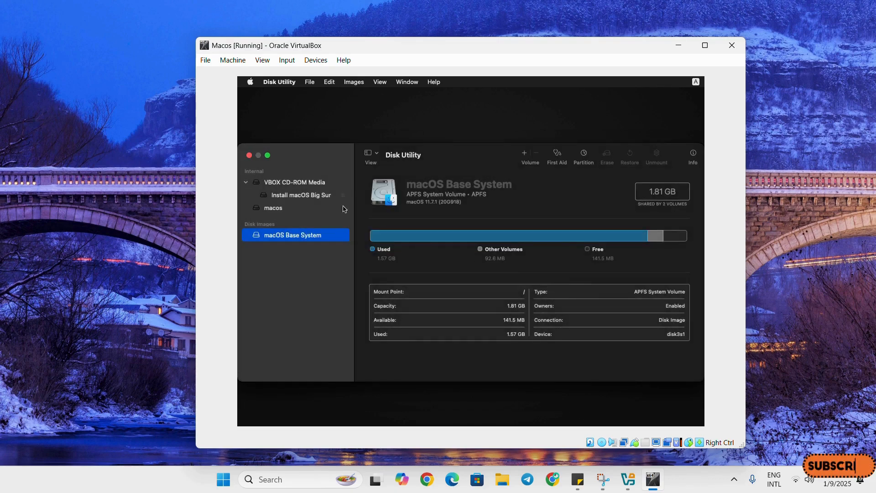
left_click(249, 155)
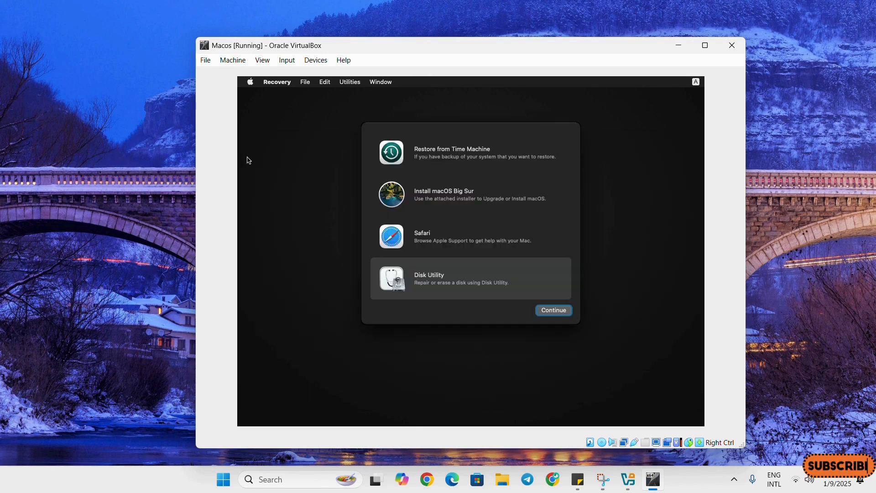
Start the macOS Big Sur installation, agree to the license terms, and install onto the macos disk
left_click(433, 198)
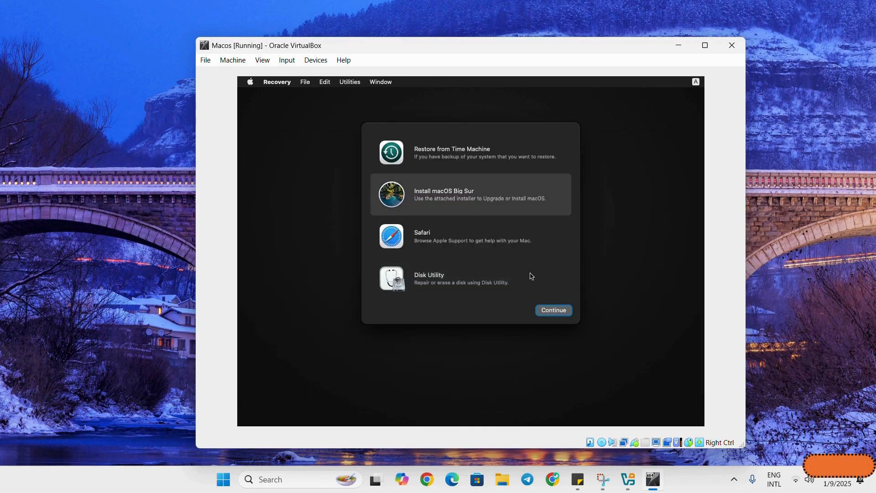
left_click(553, 310)
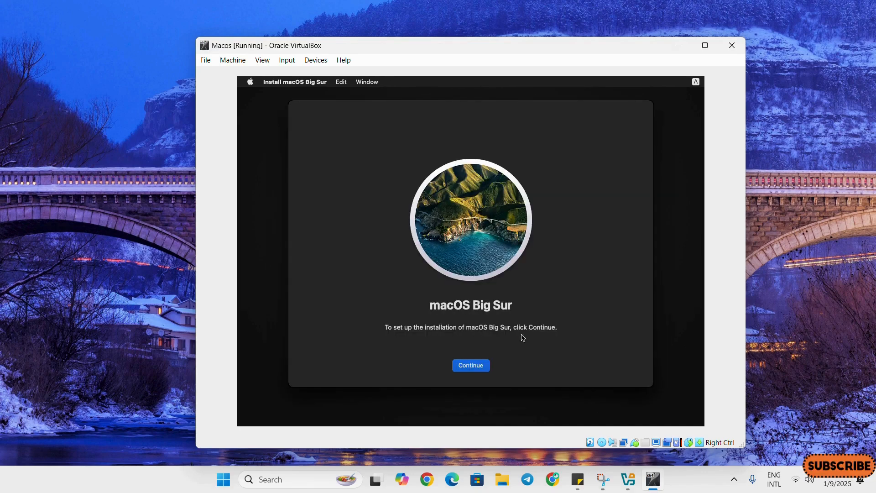
left_click(486, 365)
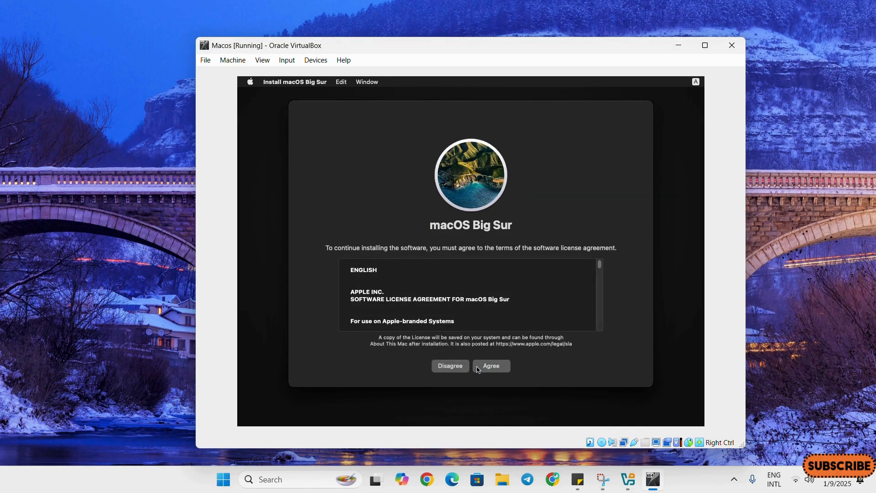
left_click(497, 367)
left_click(497, 281)
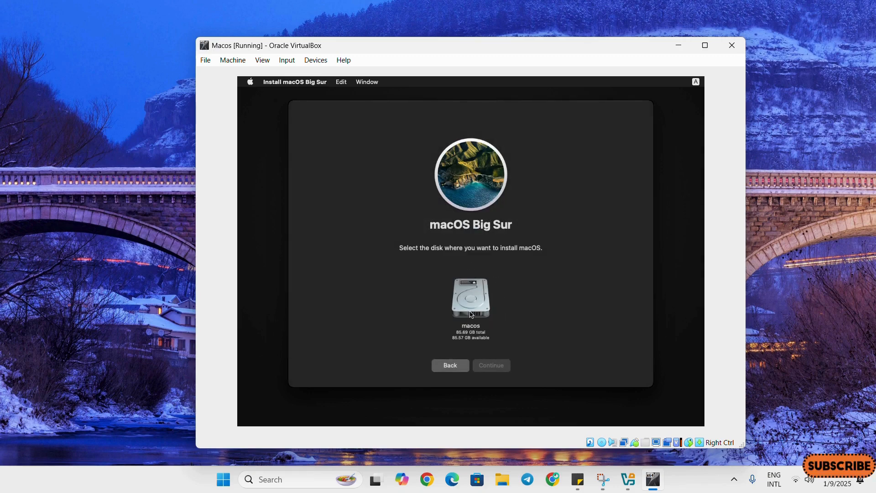
left_click(470, 309)
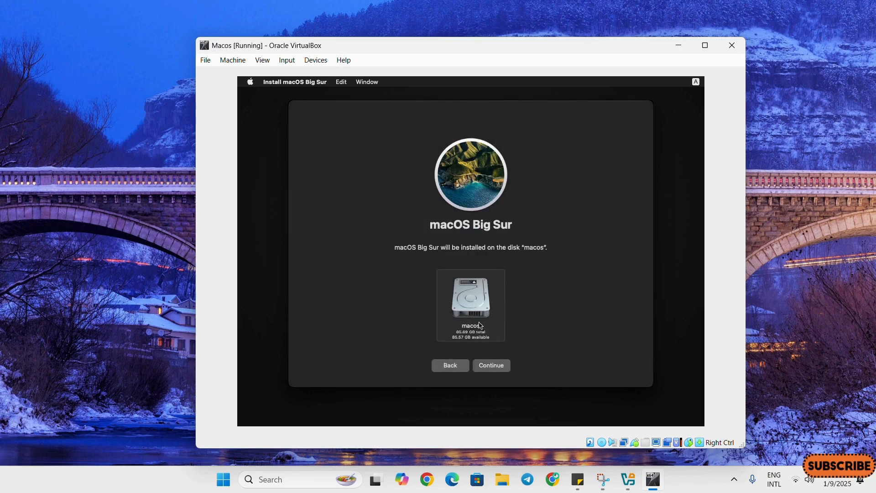
left_click(494, 371)
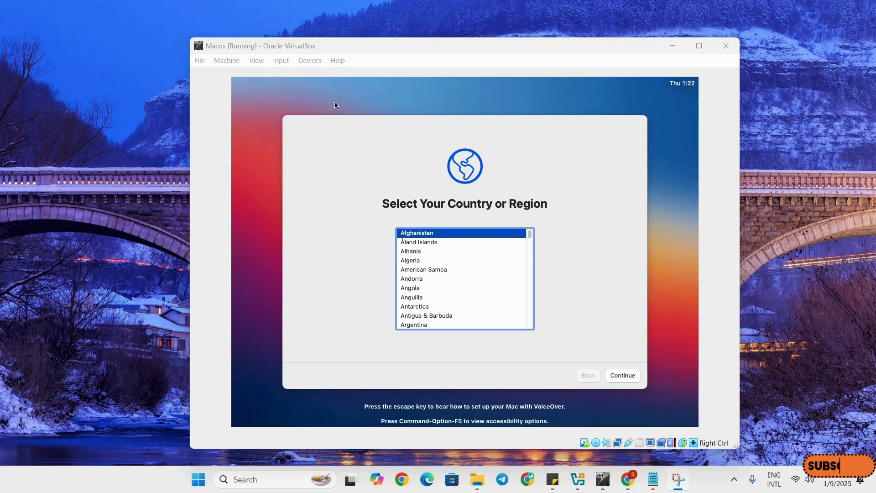
Choose India as the country or region and accept its English (India) language and input settings
left_click(530, 237)
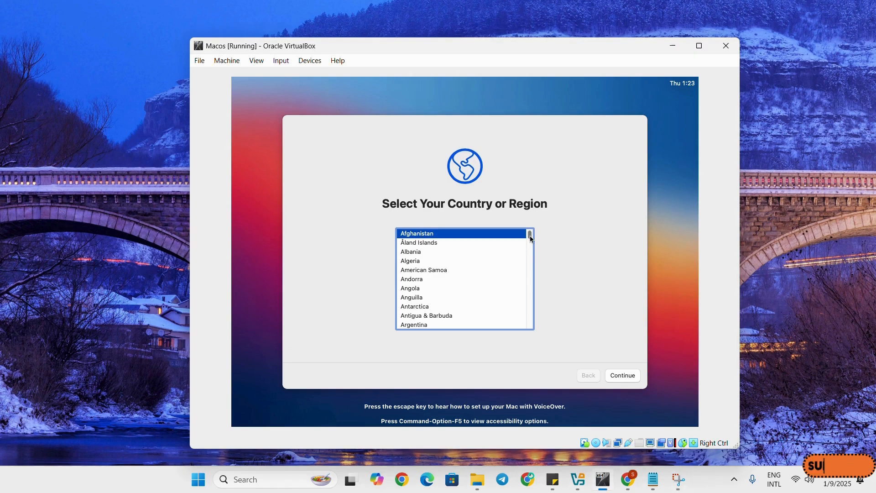
left_click_drag(530, 238, 530, 280)
left_click(623, 375)
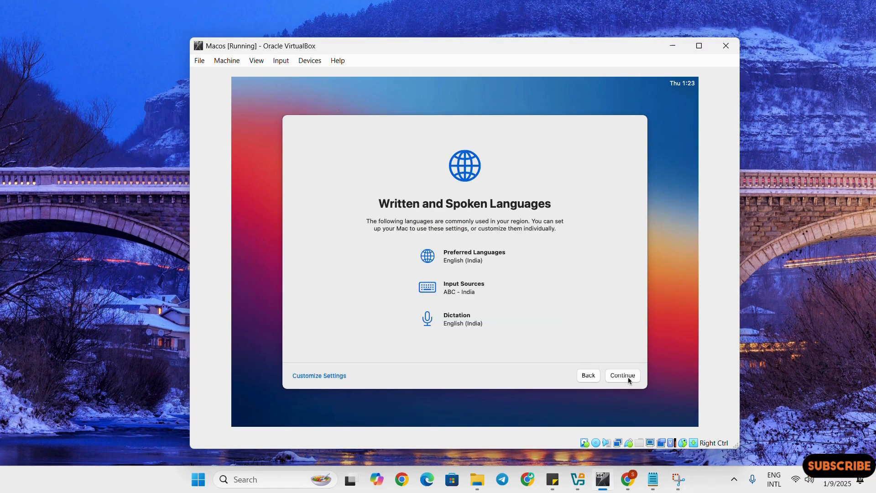
left_click(628, 376)
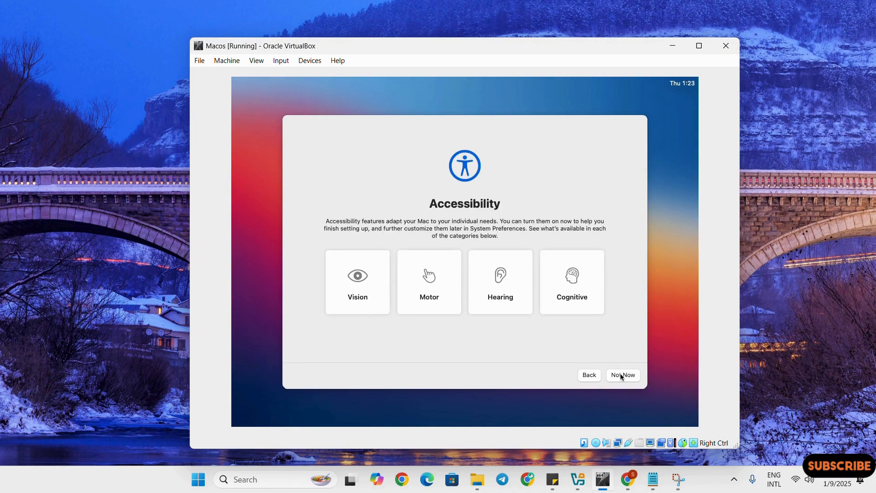
Skip Accessibility setup, accept the Data & Privacy notice, and decline transferring information with Migration Assistant
left_click(620, 374)
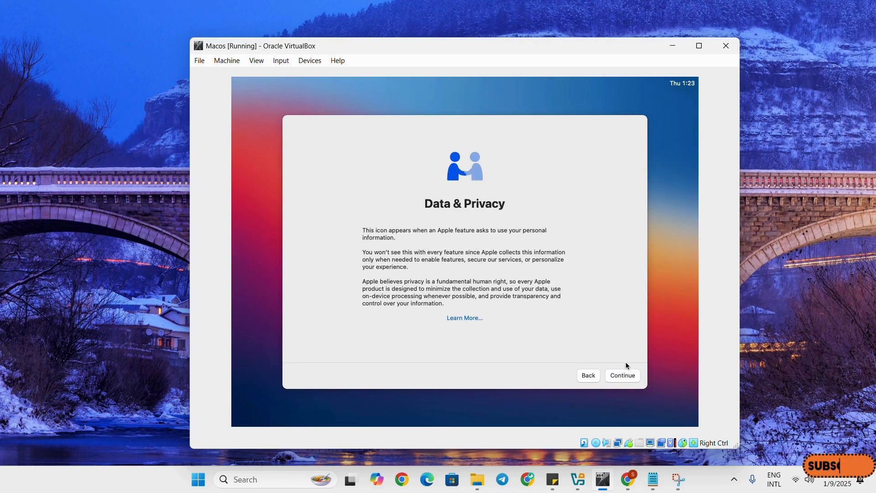
left_click(626, 375)
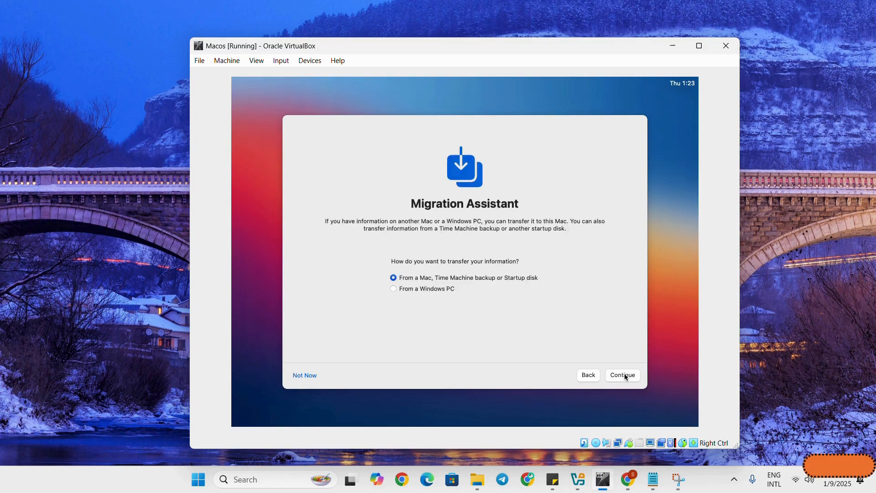
left_click(307, 377)
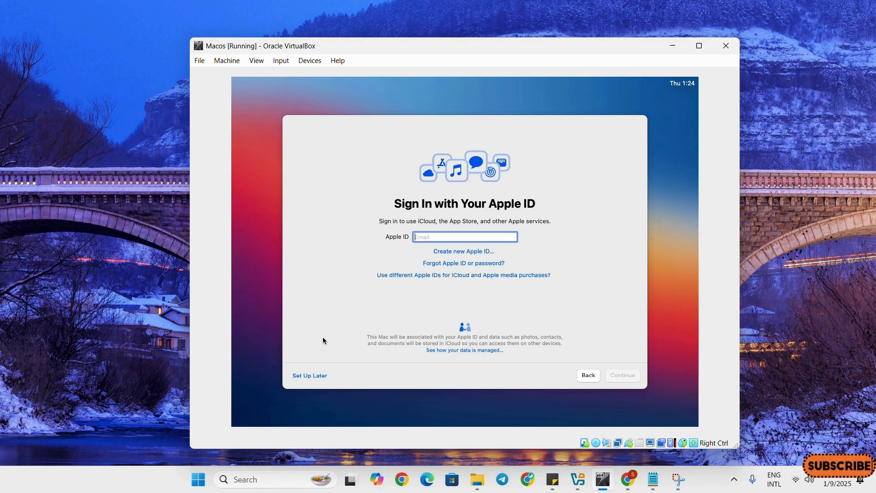
Skip signing in with an Apple ID and agree to the macOS Software License Agreement
left_click(312, 377)
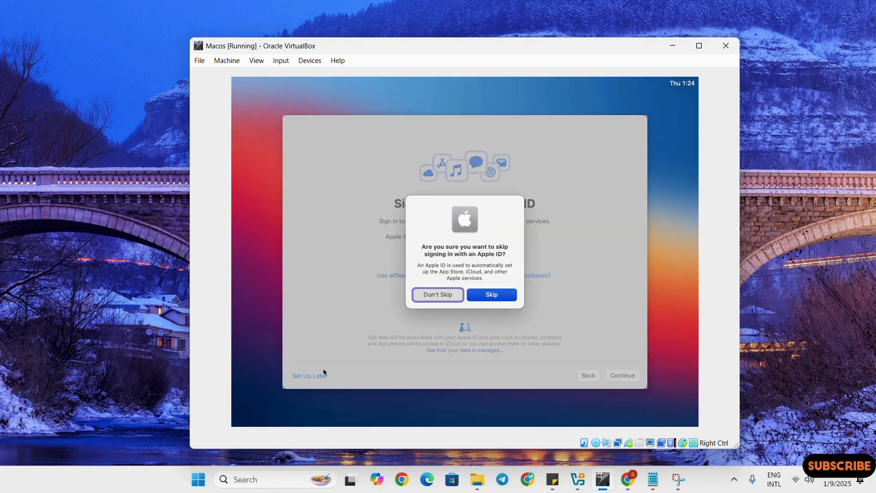
left_click(497, 295)
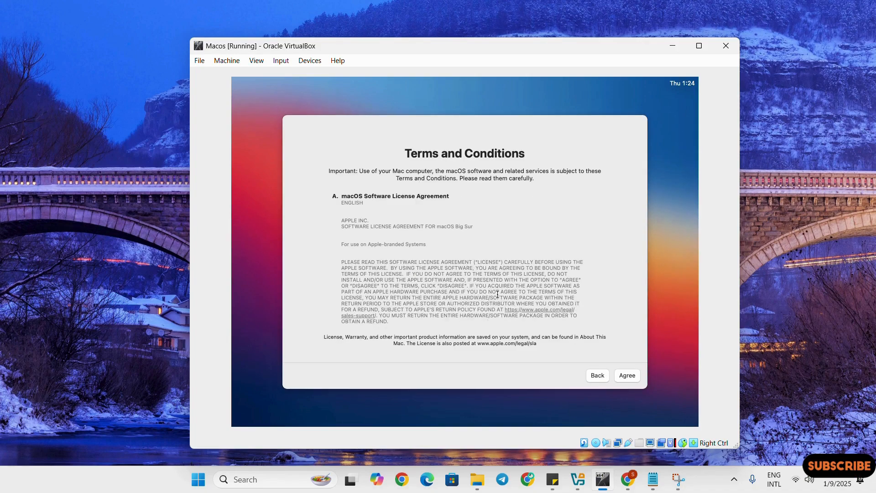
left_click(627, 375)
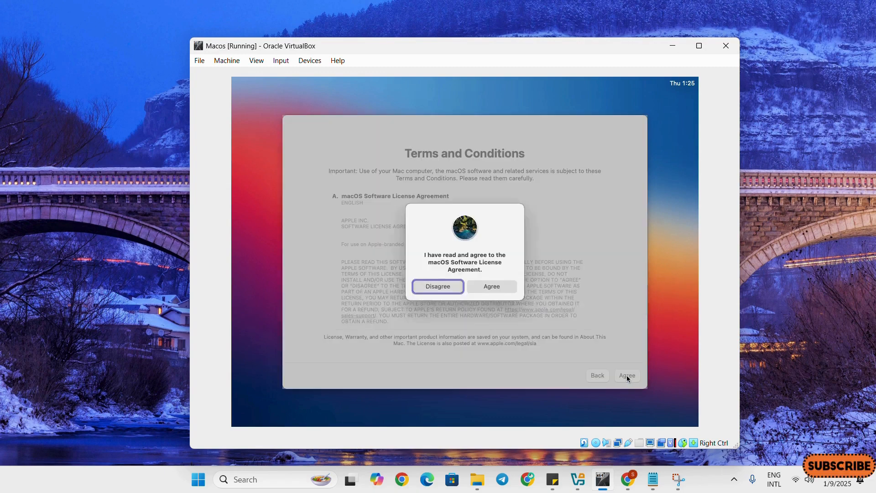
left_click(497, 286)
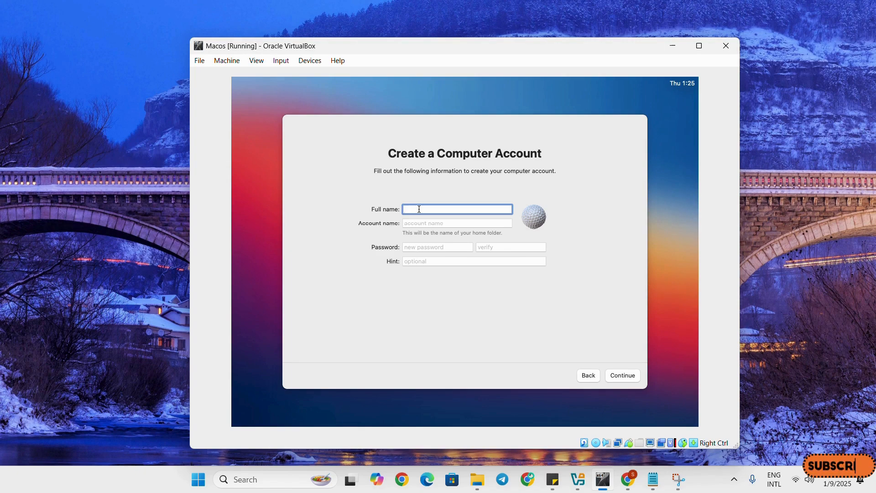
Create the computer account with full name IT and account name help, entering and verifying the account password
type("IT")
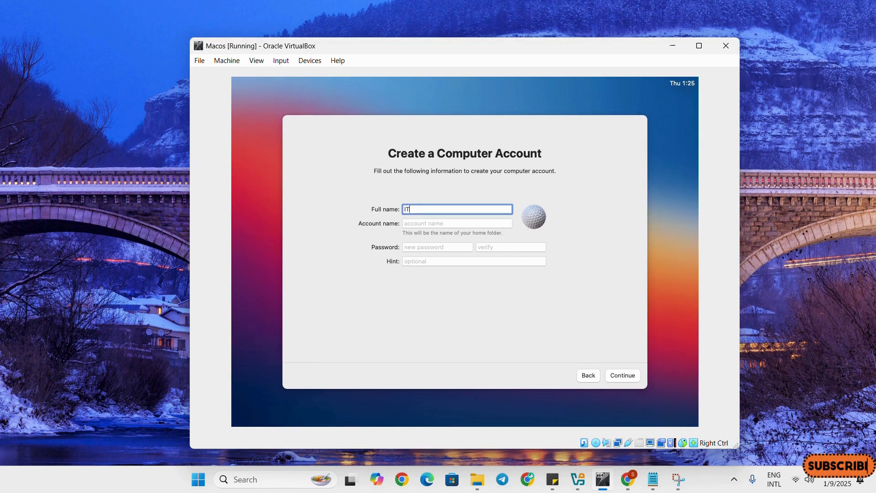
key("Tab")
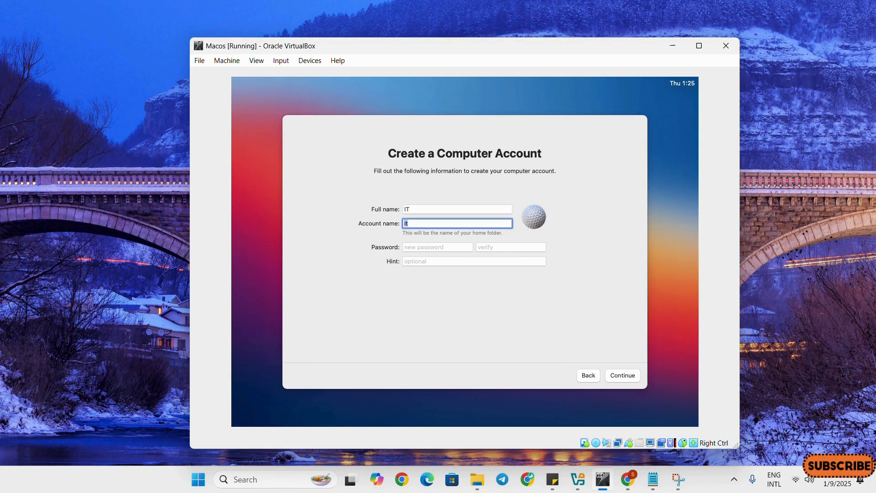
type("Help")
left_click(419, 249)
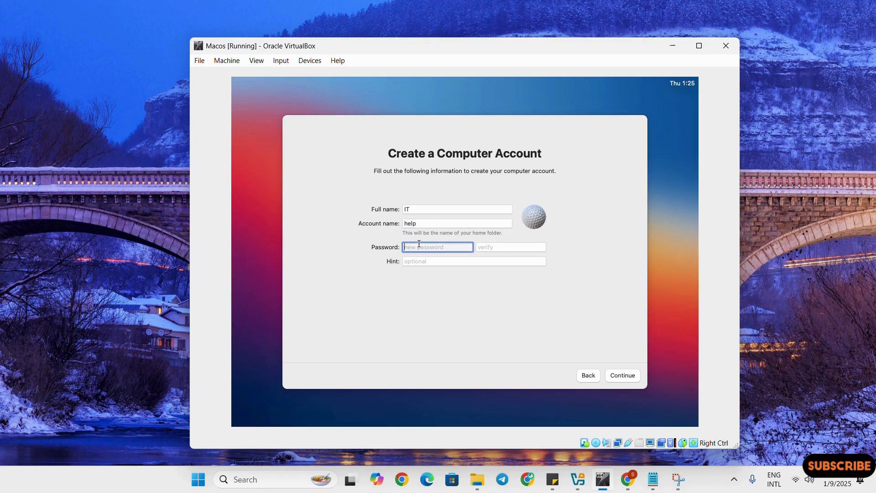
type("•••••••••")
key("Tab")
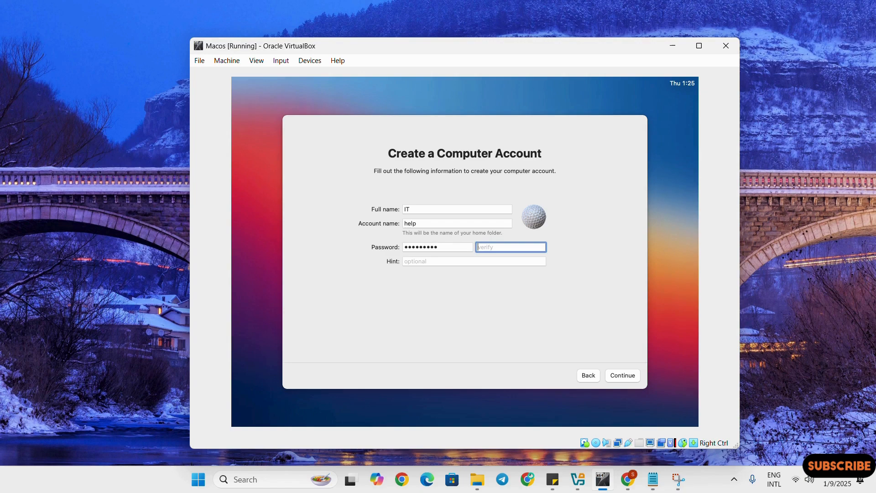
type("•••••••••")
left_click(624, 377)
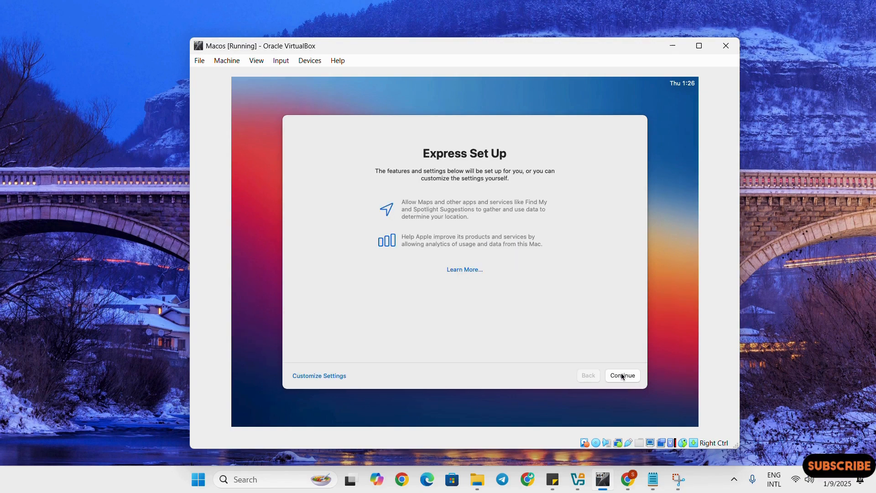
Accept the Express Set Up settings and continue past Analytics to the Siri setup
left_click(623, 376)
left_click(623, 376)
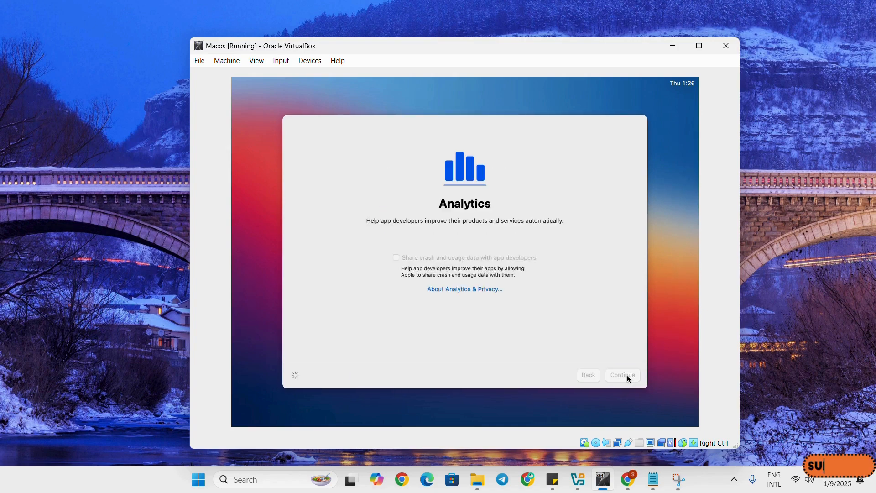
left_click(627, 377)
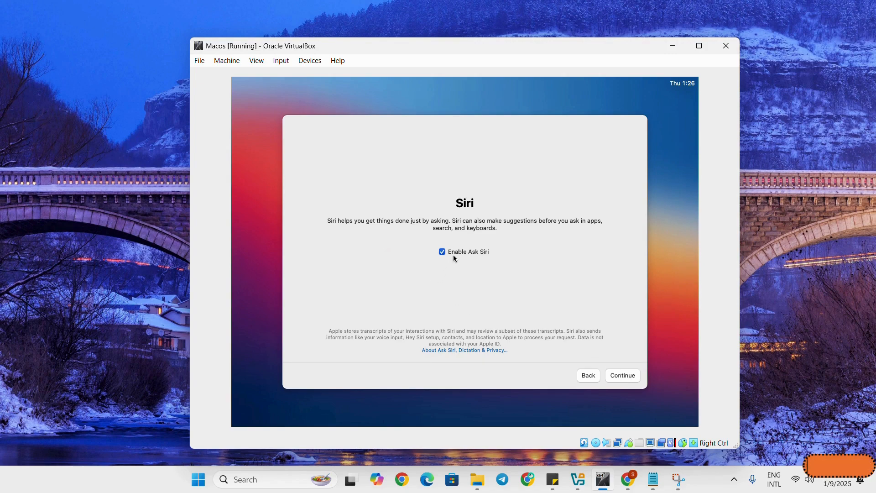
Finish the macOS setup with Siri enabled using Voice 1, audio recording sharing set to Not Now, and the Light look
left_click(620, 377)
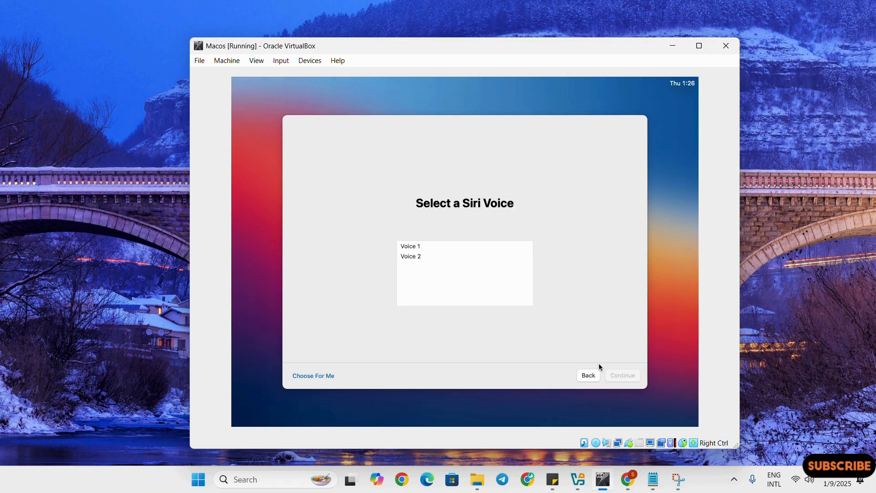
left_click(406, 248)
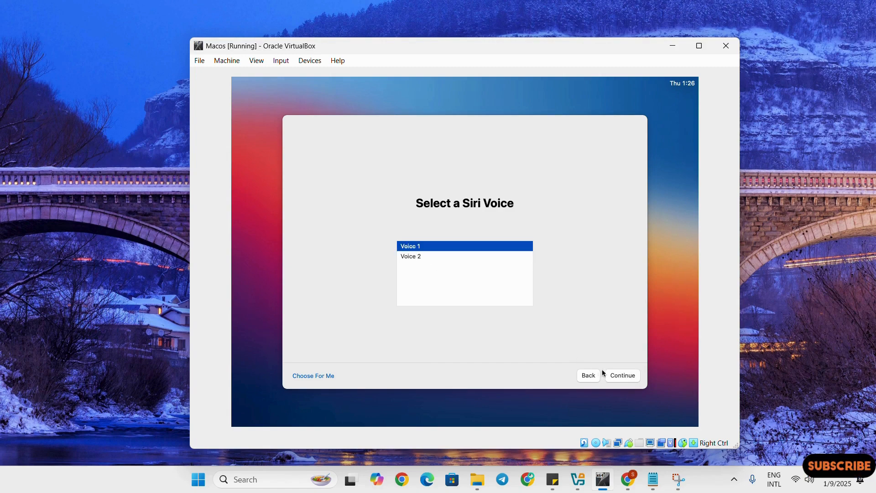
left_click(620, 376)
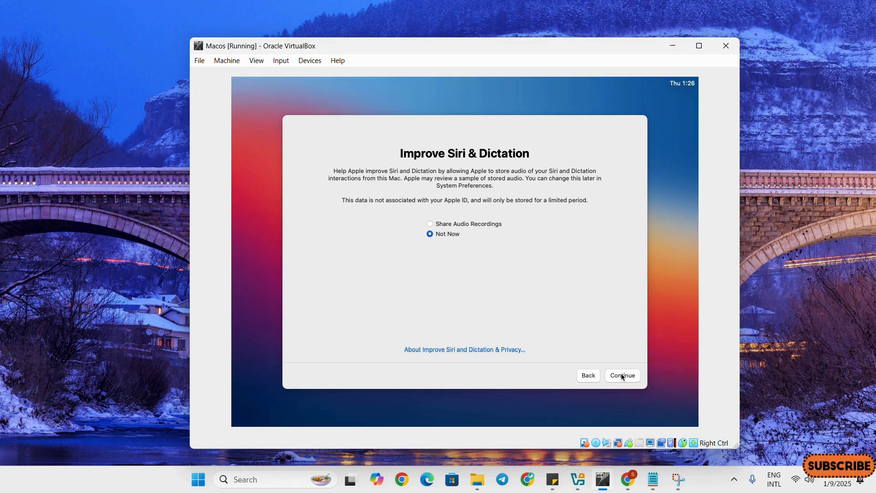
left_click(624, 374)
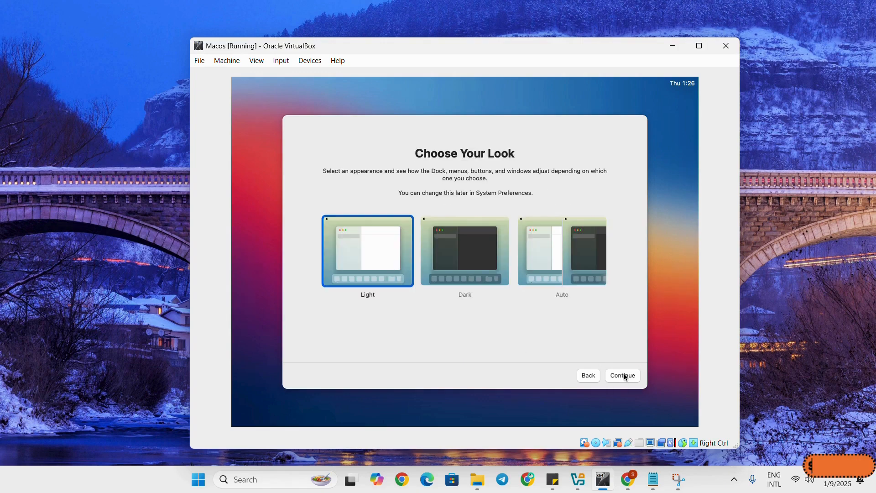
left_click(619, 375)
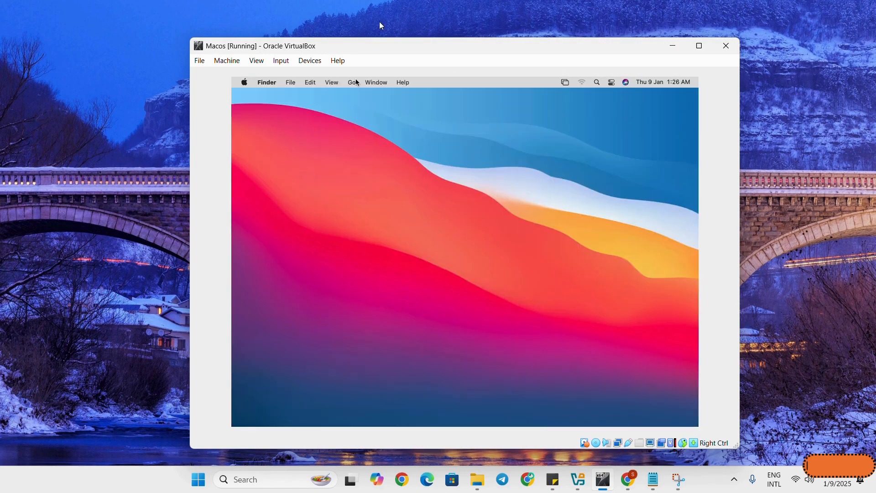
Maximize the virtual machine window and open the App Store on the macOS desktop to view its Discover page
key("super+Up")
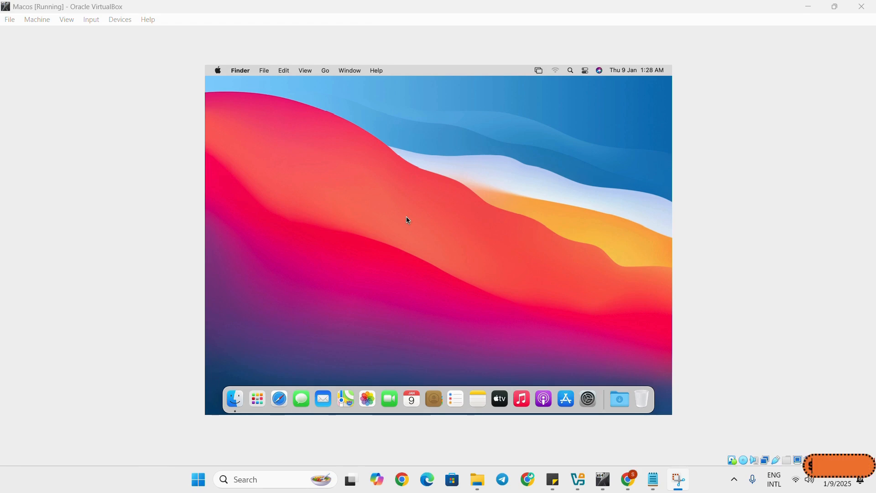
left_click(566, 402)
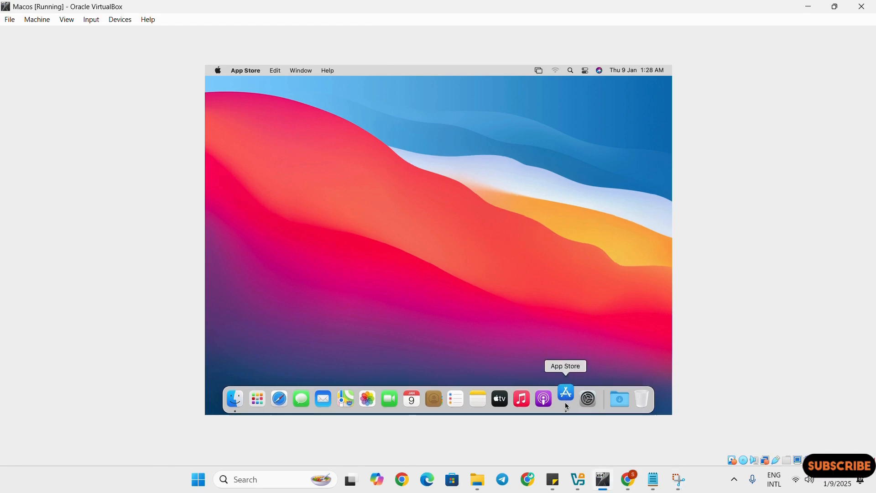
left_click(437, 340)
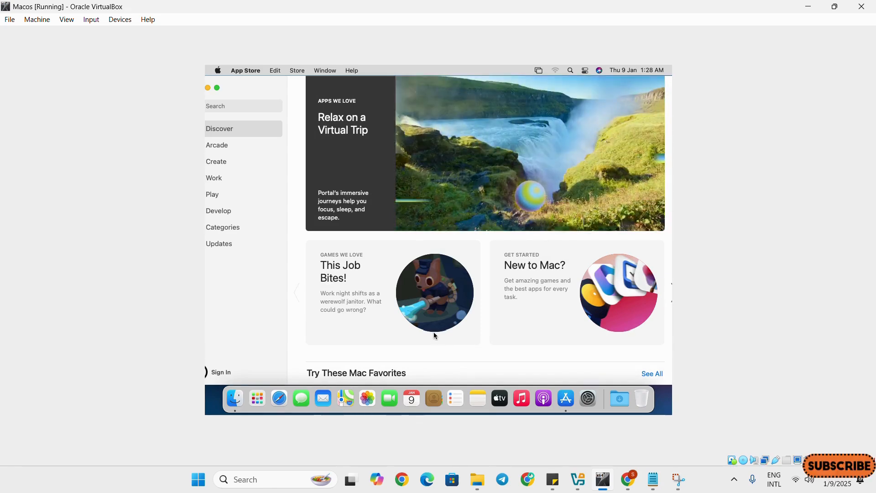
Restore the virtual machine window to normal size and close it by powering off the machine
left_click(839, 9)
left_click(725, 46)
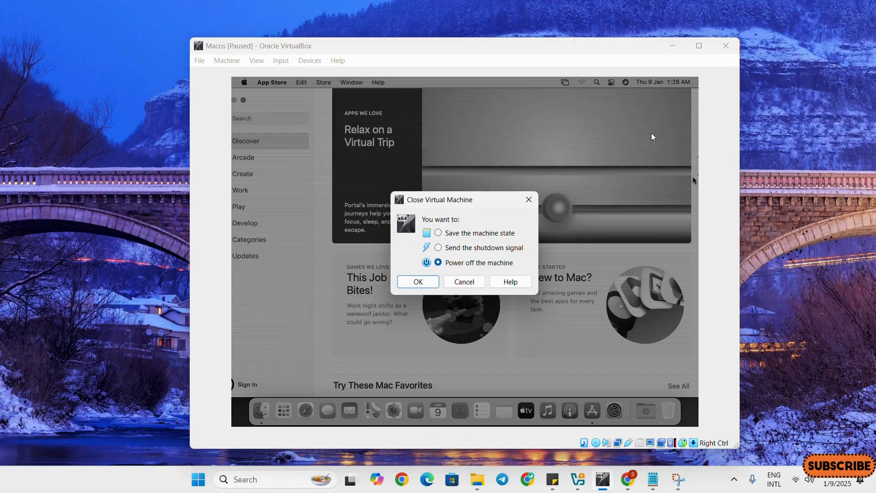
left_click(420, 281)
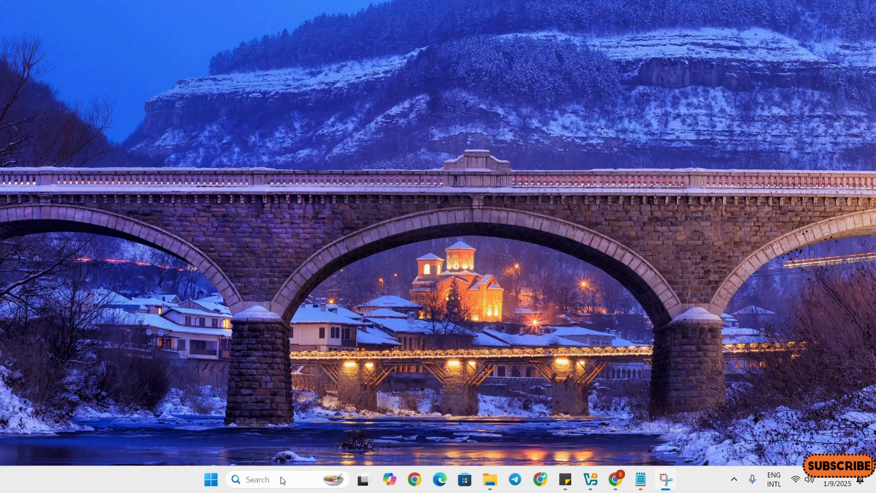
Search Windows for cmd and open Command Prompt as administrator
left_click(282, 480)
type("cmd")
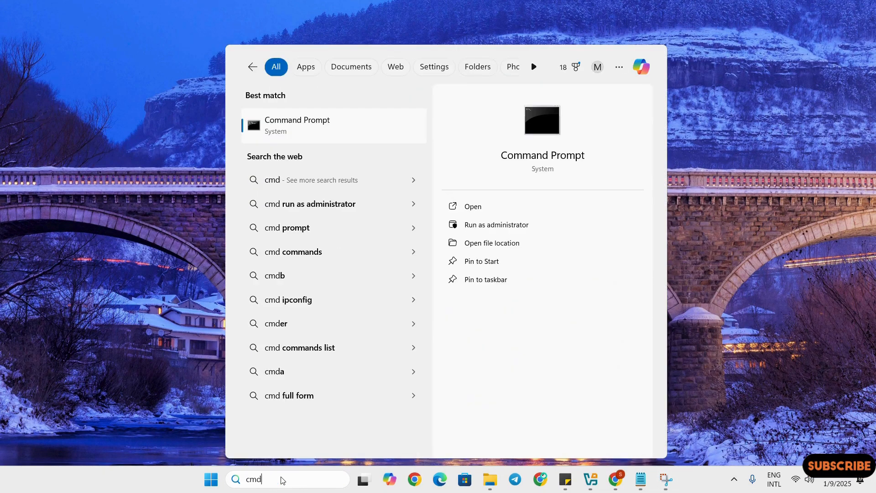
left_click(502, 226)
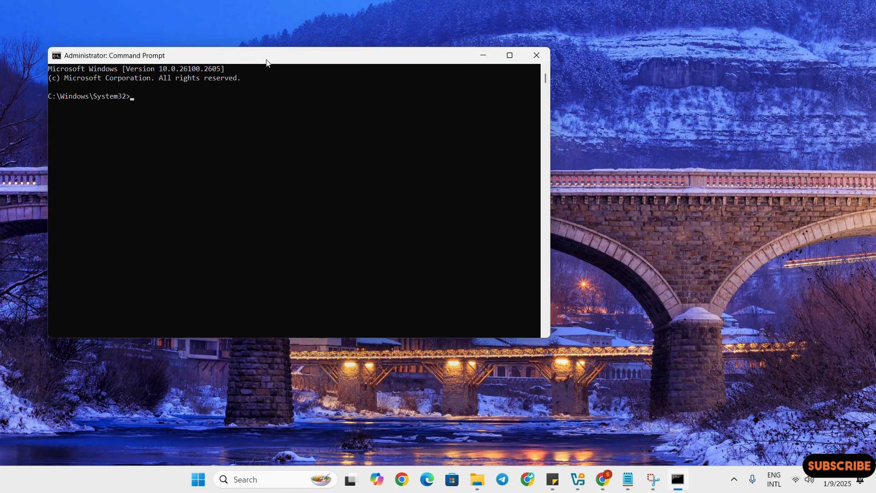
left_click_drag(267, 63, 271, 80)
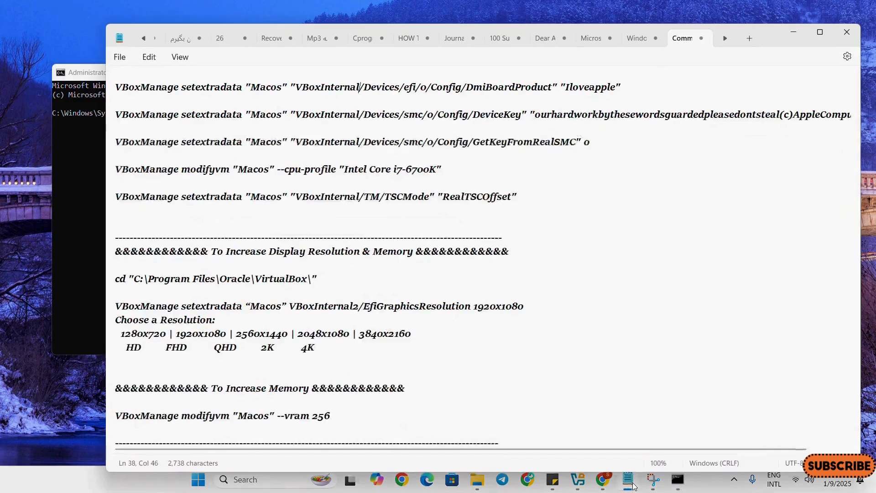
Copy the cd "C:\Program Files\Oracle\VirtualBox\" command from the Notepad notes and run it in Command Prompt
left_click(628, 479)
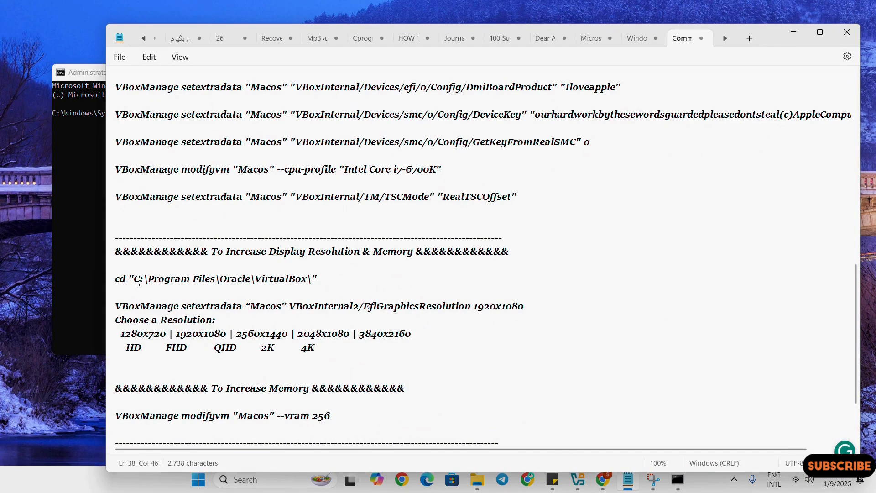
left_click(323, 281)
key("shift+Home")
key("super+c")
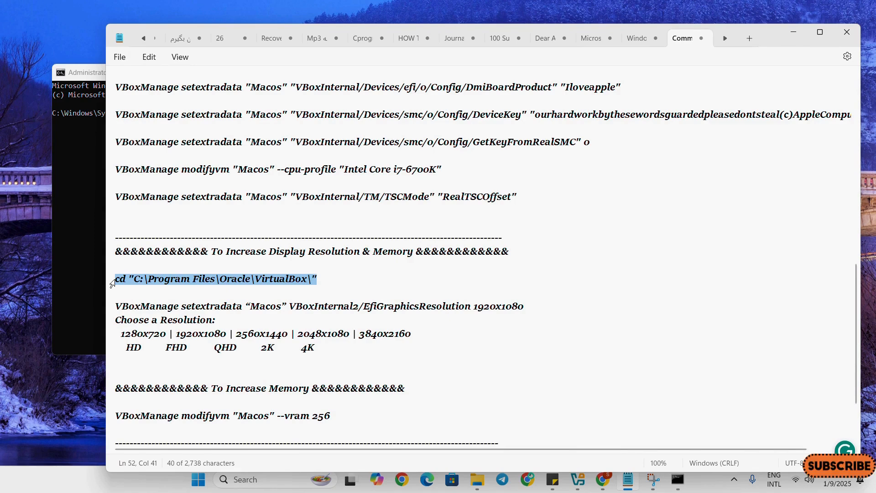
left_click(82, 164)
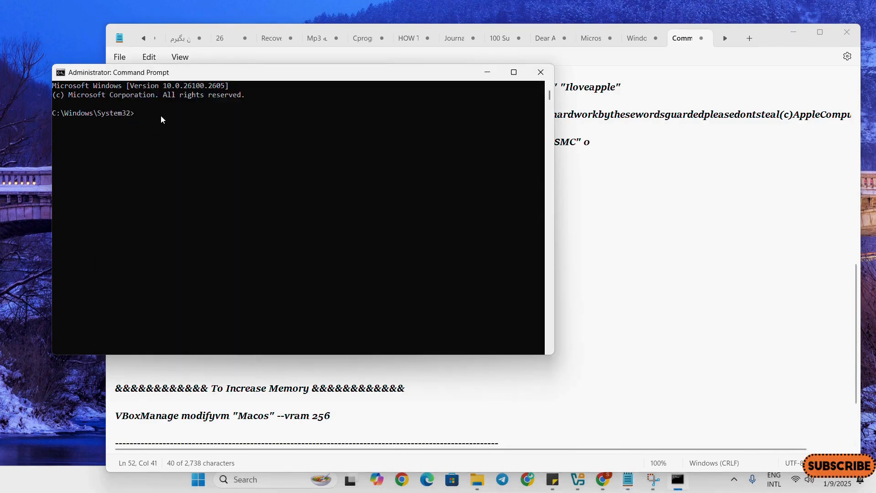
right_click(161, 116)
key("Return")
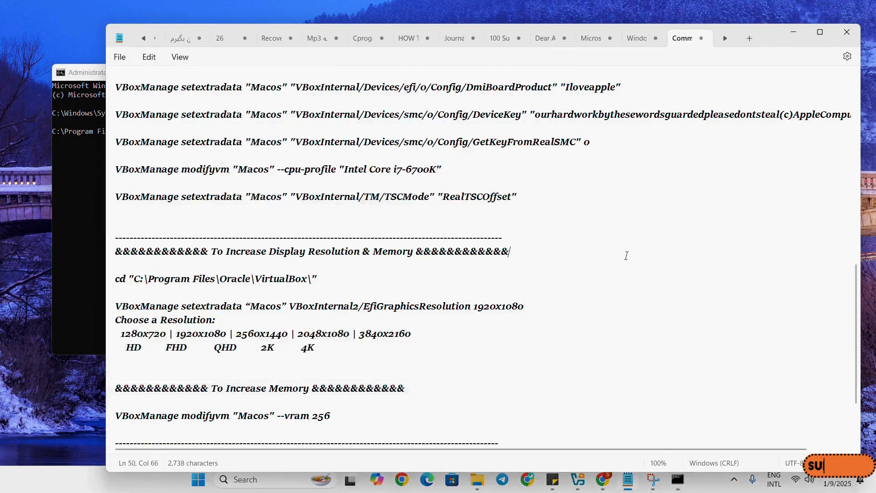
Run VBoxManage setextradata "Macos" VBoxInternal2/EfiGraphicsResolution 1920x1080 from the notes, close Command Prompt, and minimize Notepad
left_click(627, 254)
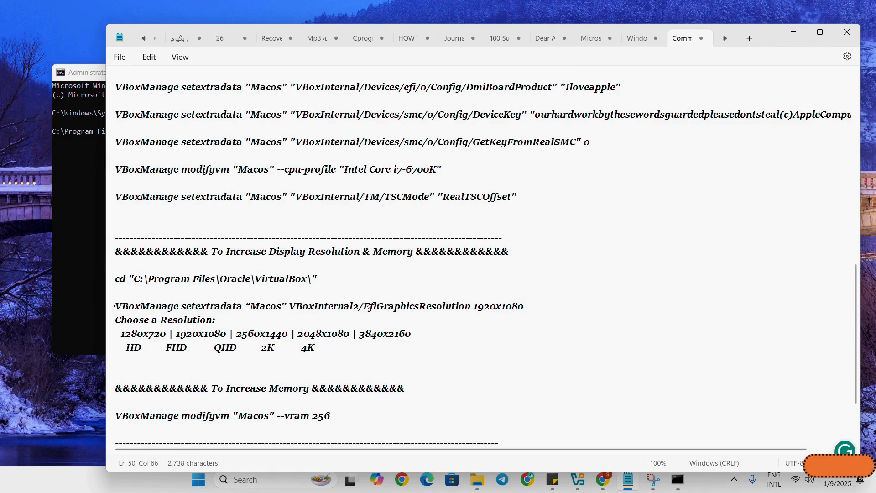
left_click_drag(118, 308, 521, 307)
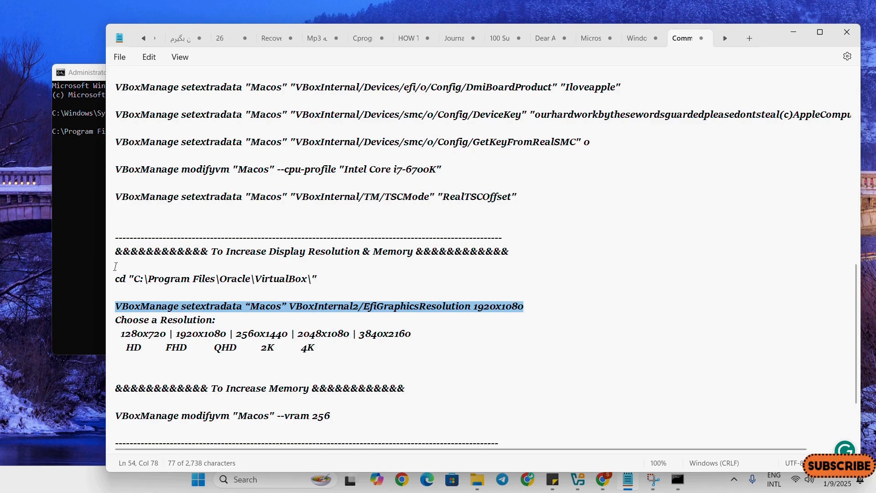
left_click(84, 207)
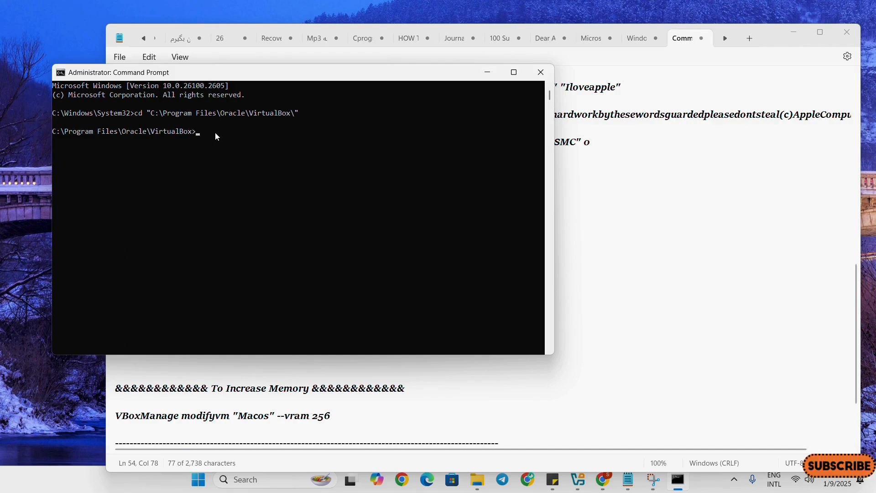
type("VBoxManage setextradata \"Macos\" VBoxInternal2/EfiGraphicsResolution 1920x1080")
key("Return")
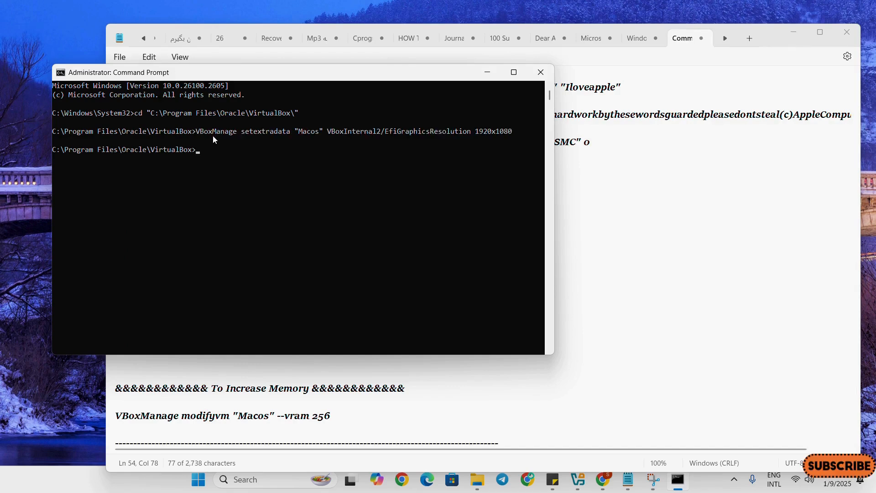
left_click(541, 72)
left_click(791, 35)
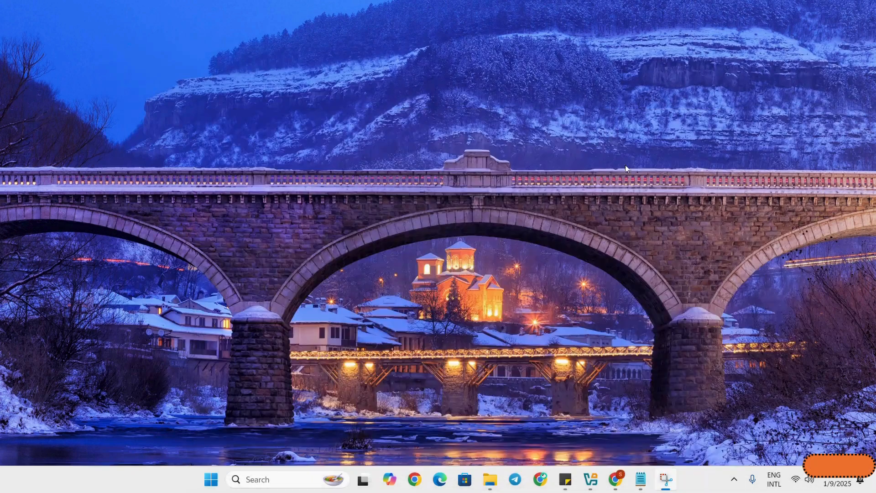
Open Oracle VirtualBox from Windows search, start the Macos virtual machine, and dismiss its notification messages
left_click(318, 474)
type("vir")
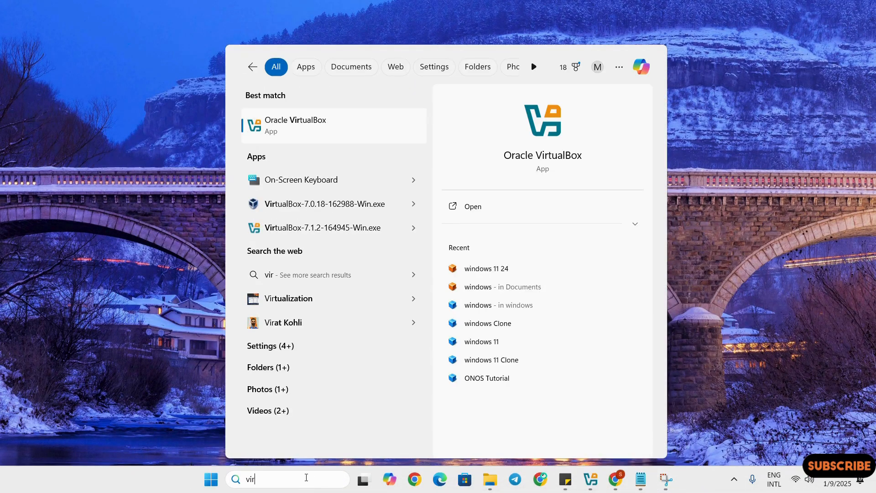
left_click(296, 132)
left_click(437, 128)
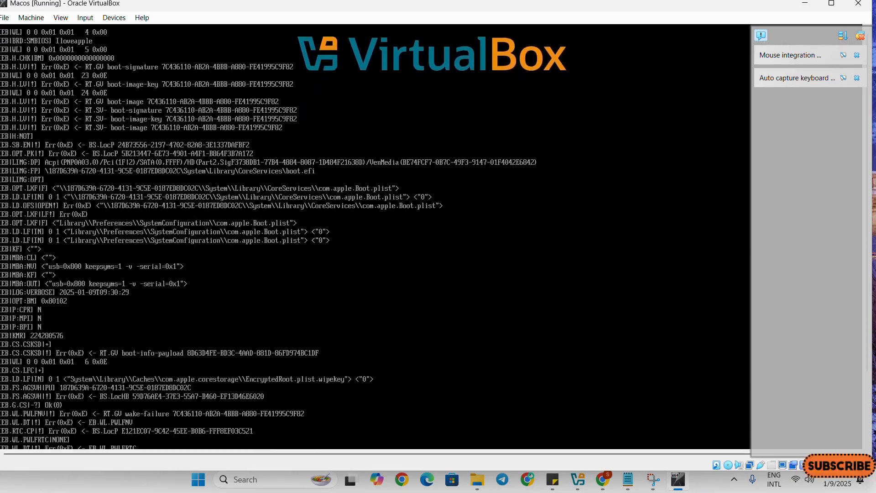
left_click(860, 36)
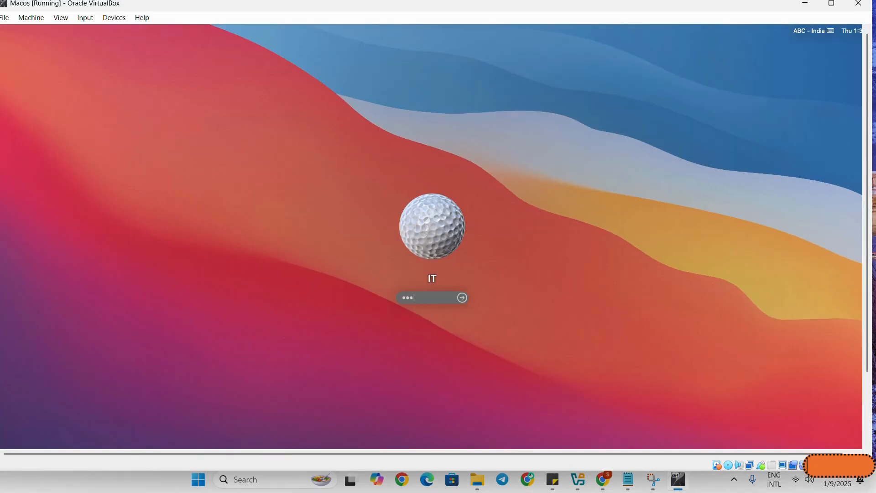
Log in to macOS with the account password and close the reopened App Store window
type("*****")
key("Return")
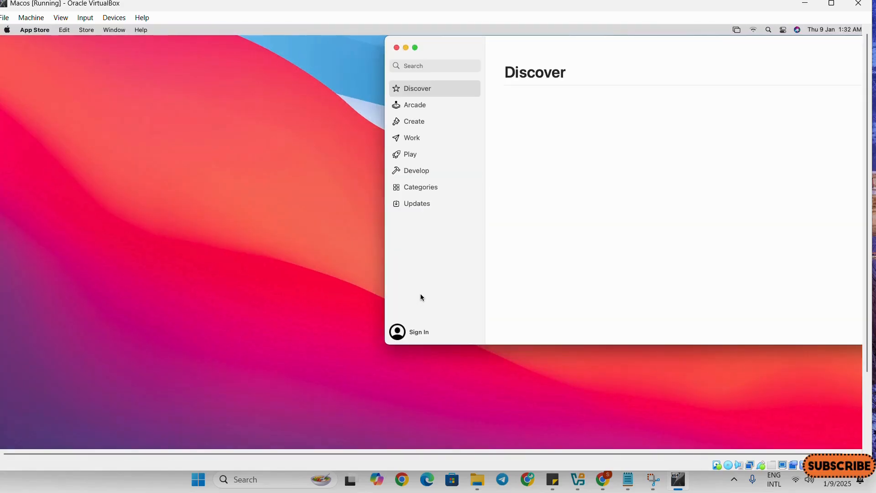
left_click_drag(560, 42, 396, 62)
left_click(232, 64)
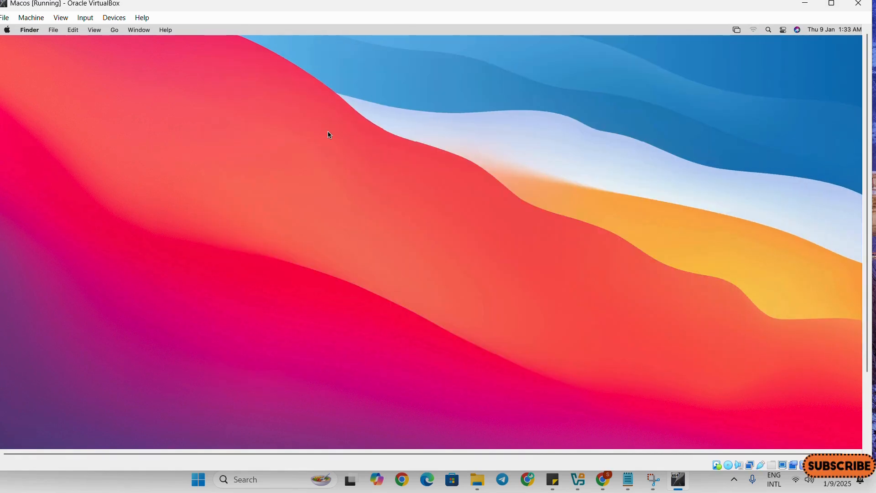
Switch the virtual machine to full-screen mode and open the App Store from the macOS desktop
left_click(66, 18)
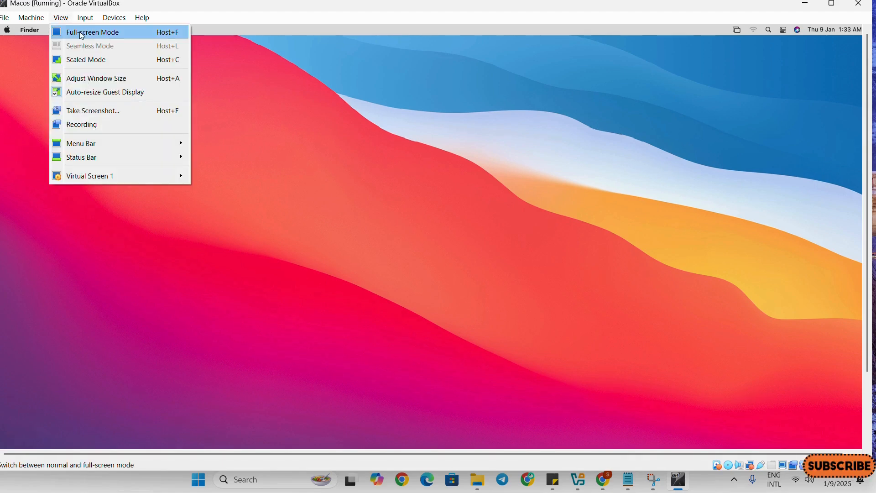
left_click(80, 32)
left_click(398, 292)
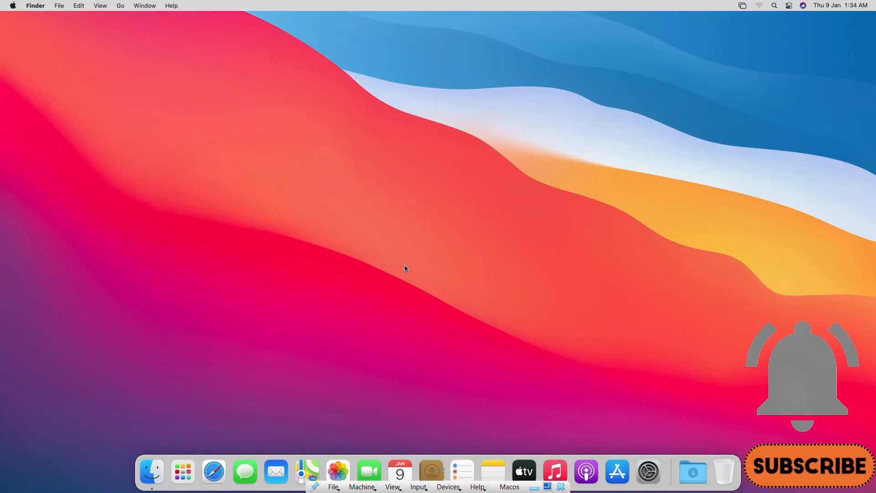
left_click(624, 474)
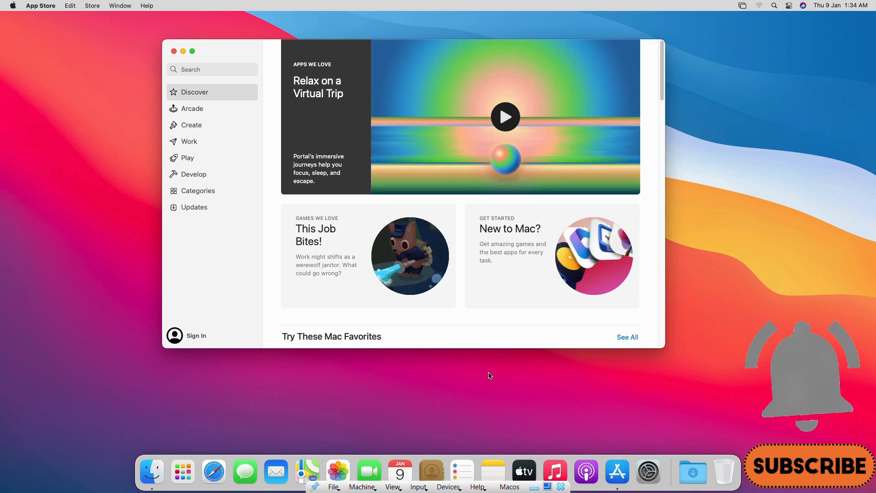